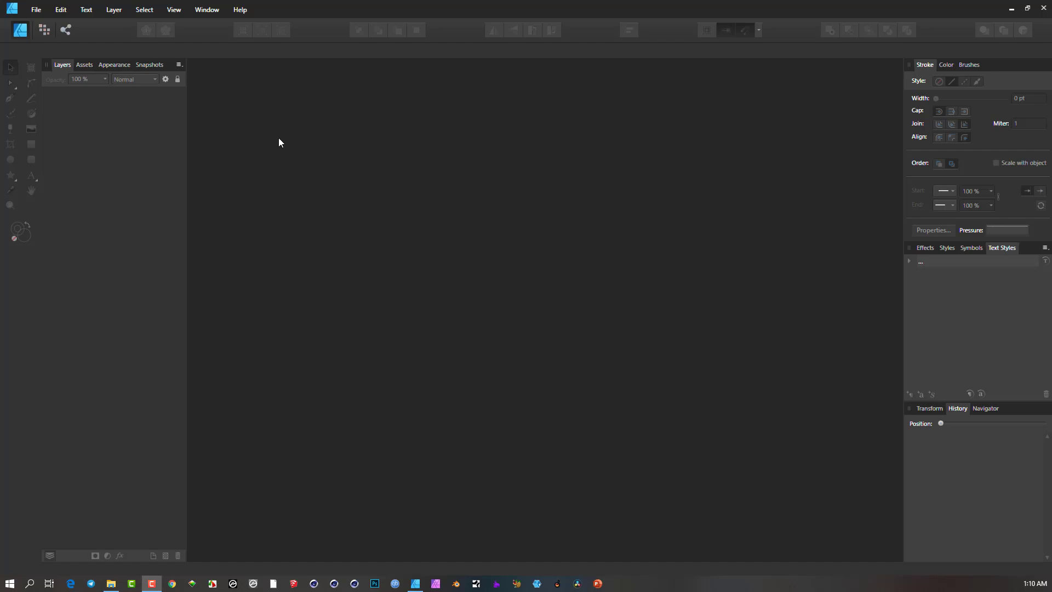
# - Create a new A4 Print document with a linked 20 mm bleed on every side
pyautogui.click(36, 9)
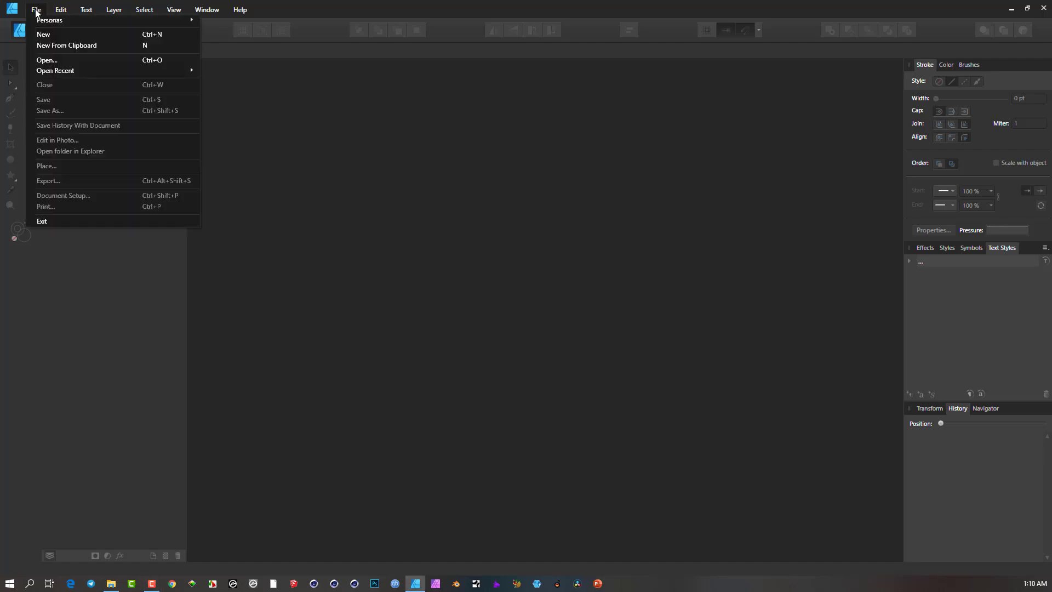
pyautogui.click(72, 37)
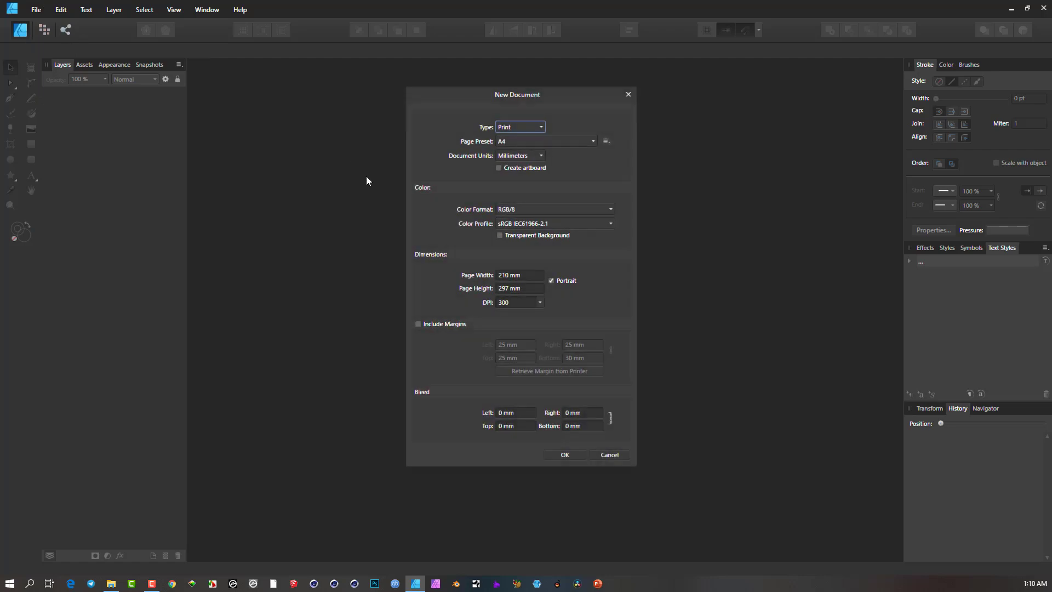
pyautogui.click(540, 128)
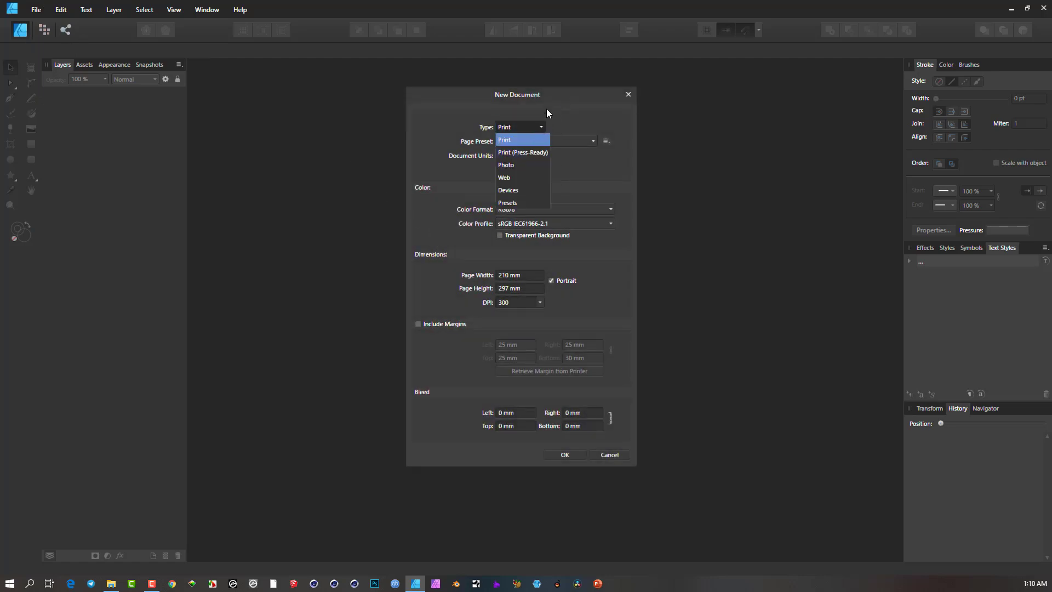
pyautogui.click(541, 127)
pyautogui.click(536, 128)
pyautogui.click(537, 127)
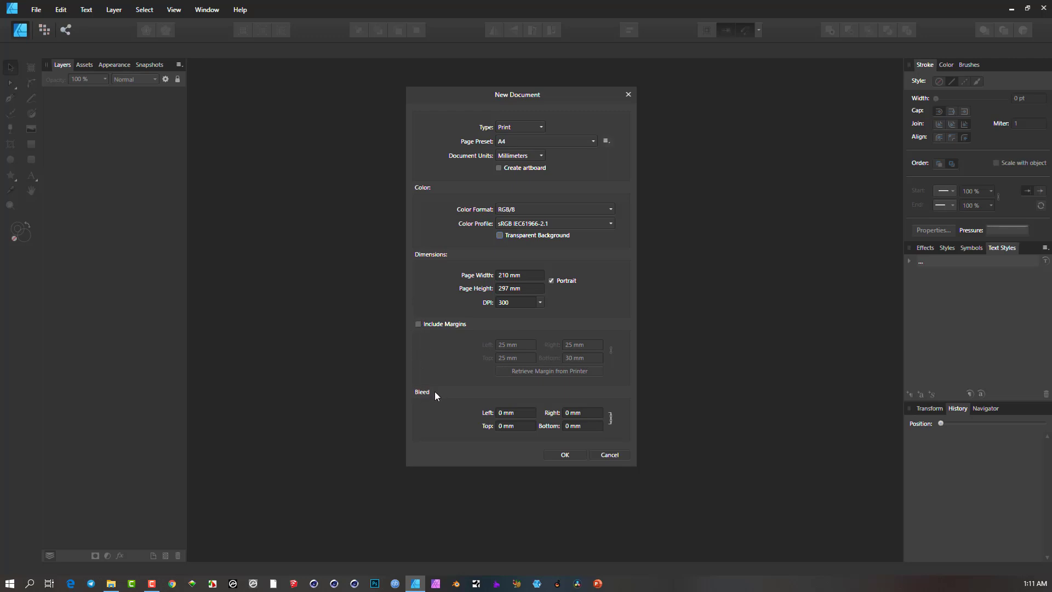
pyautogui.click(521, 414)
pyautogui.press('Tab')
pyautogui.click(567, 455)
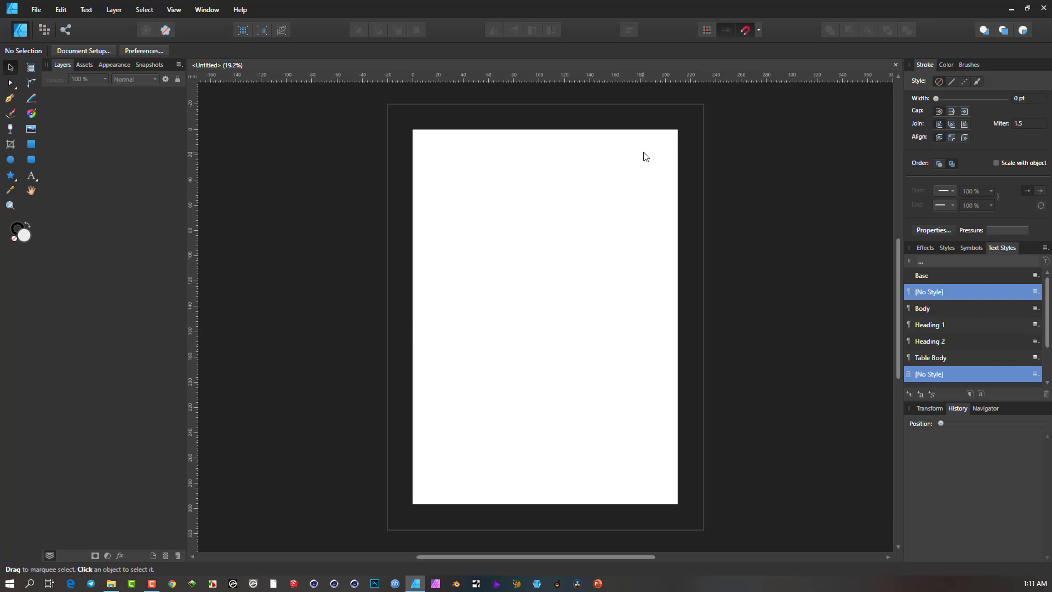
# - Pan the canvas across the blank A4 page and its bleed area
pyautogui.moveTo(646, 157); pyautogui.dragTo(560, 179)
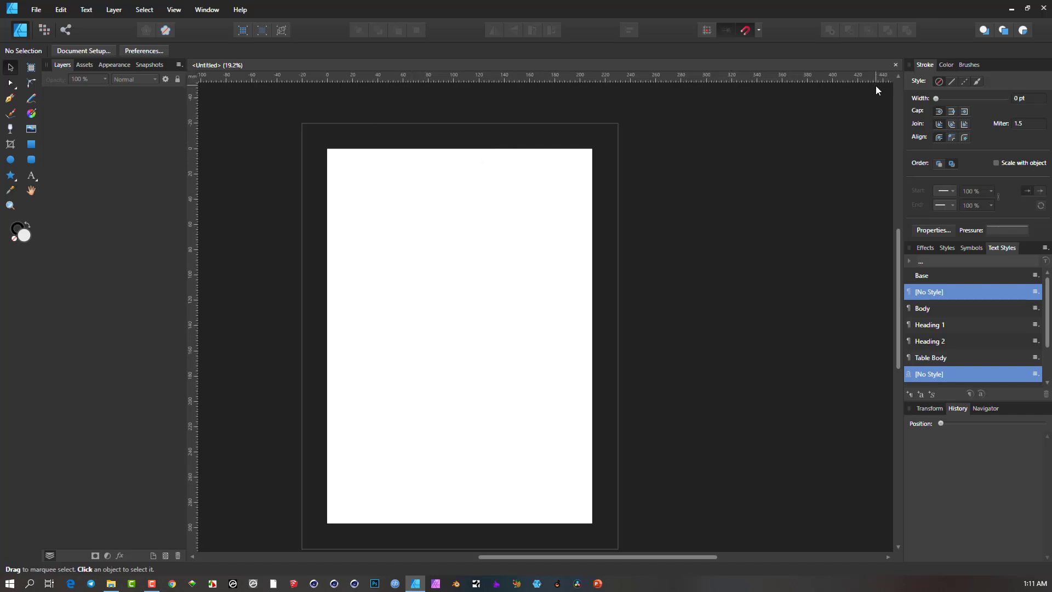
# - Close the bleed document and start a fresh A4 Print document with 0 mm bleed
pyautogui.click(896, 67)
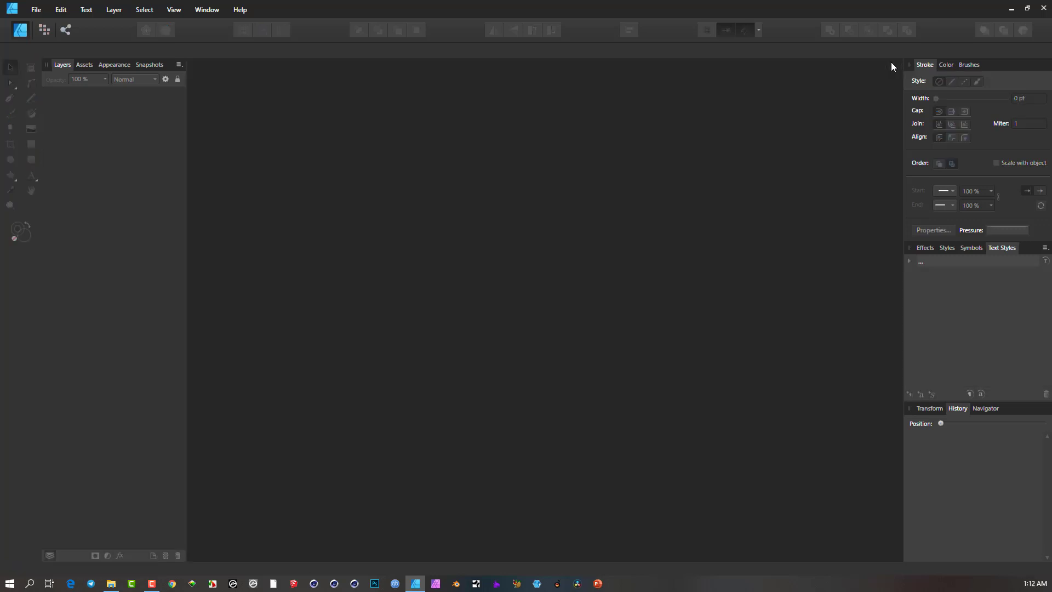
pyautogui.click(36, 10)
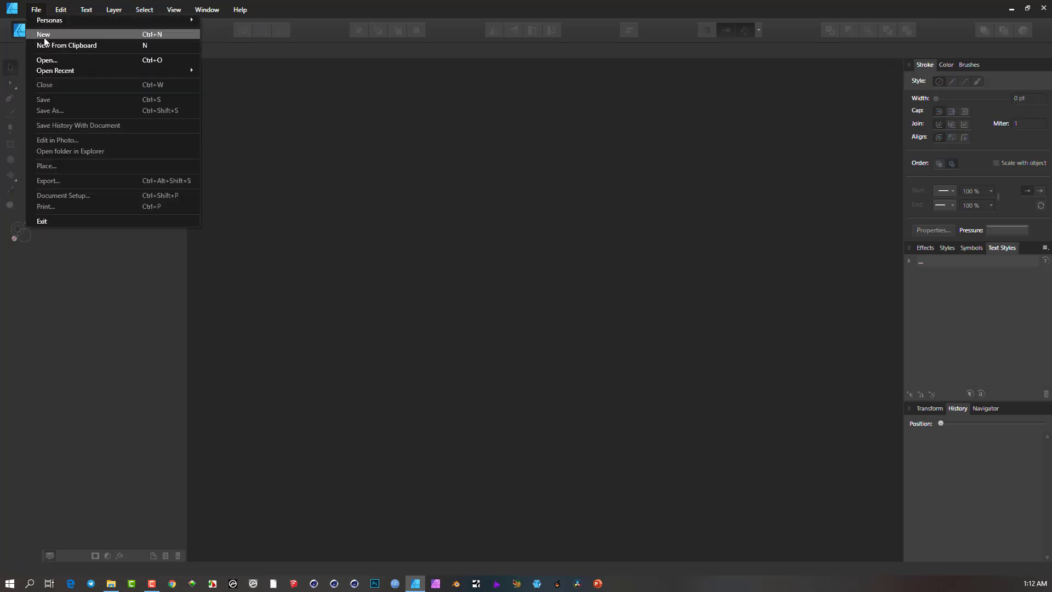
pyautogui.click(43, 33)
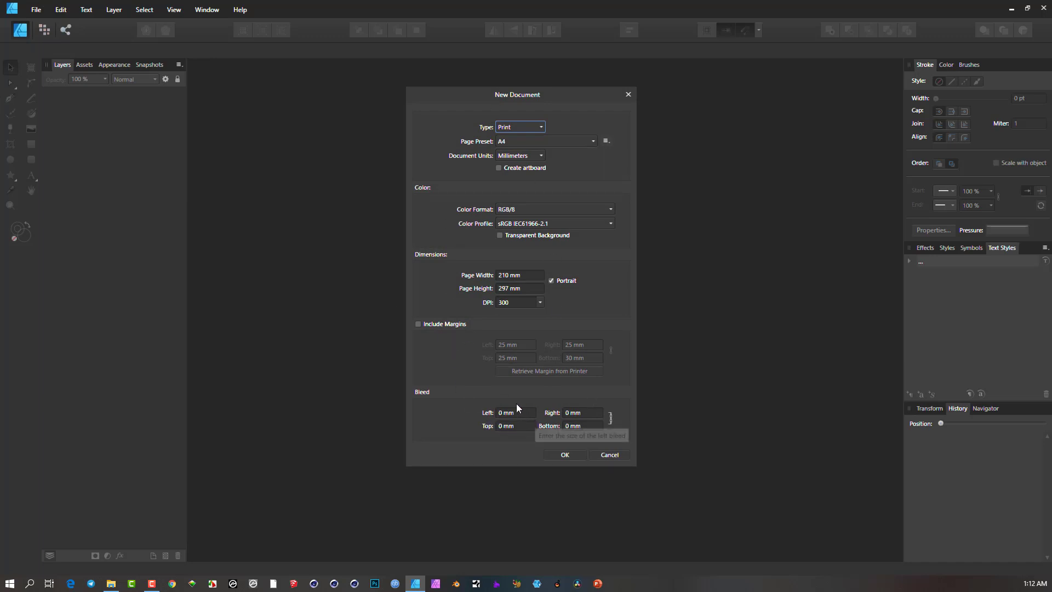
pyautogui.click(565, 455)
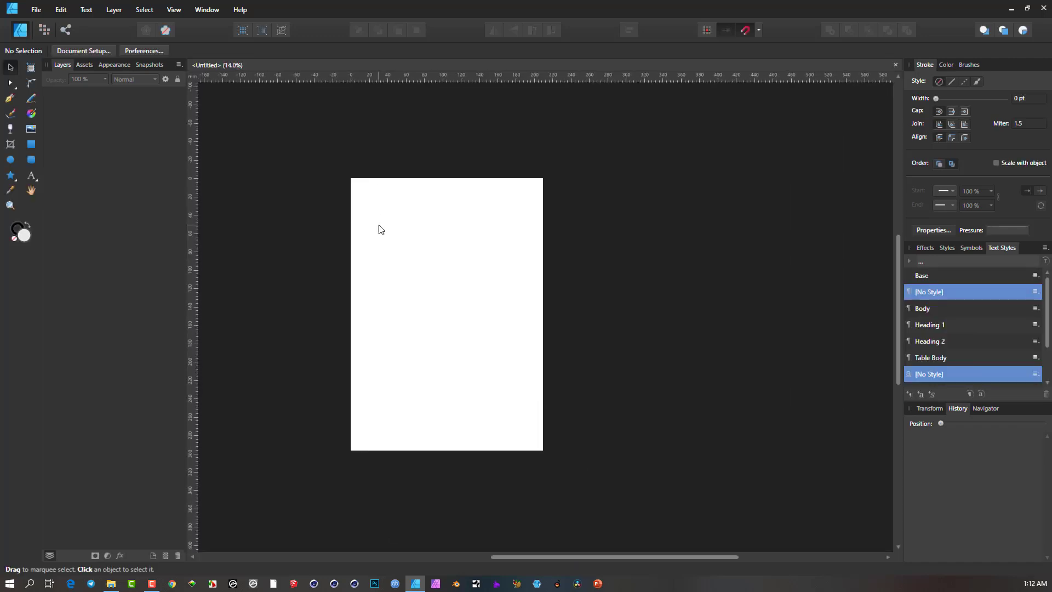
pyautogui.scroll(2, 381, 229)
pyautogui.scroll(-1, 397, 188)
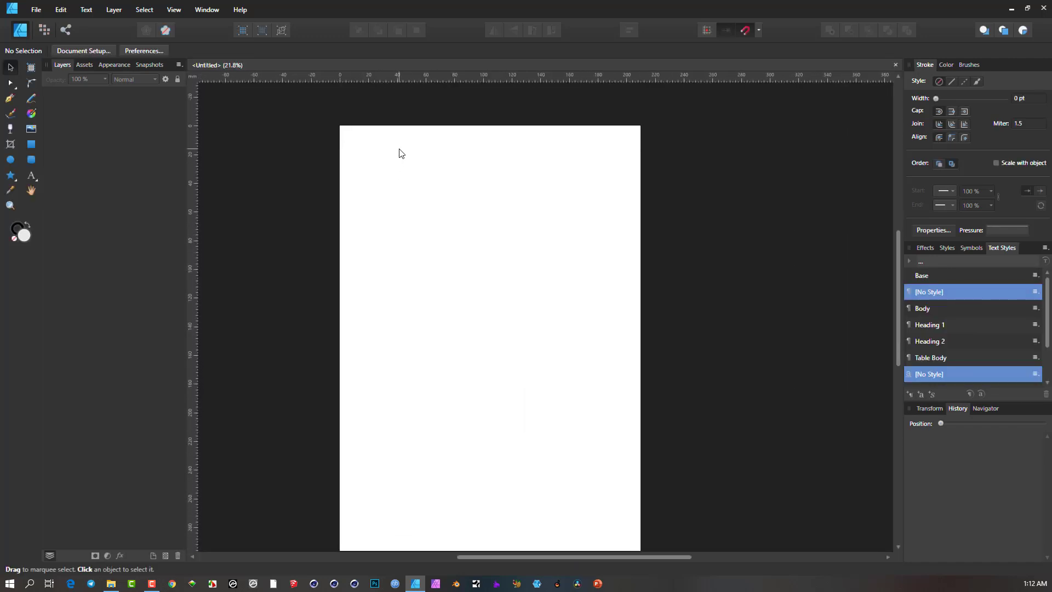
pyautogui.scroll(-1, 400, 148)
pyautogui.scroll(1, 400, 145)
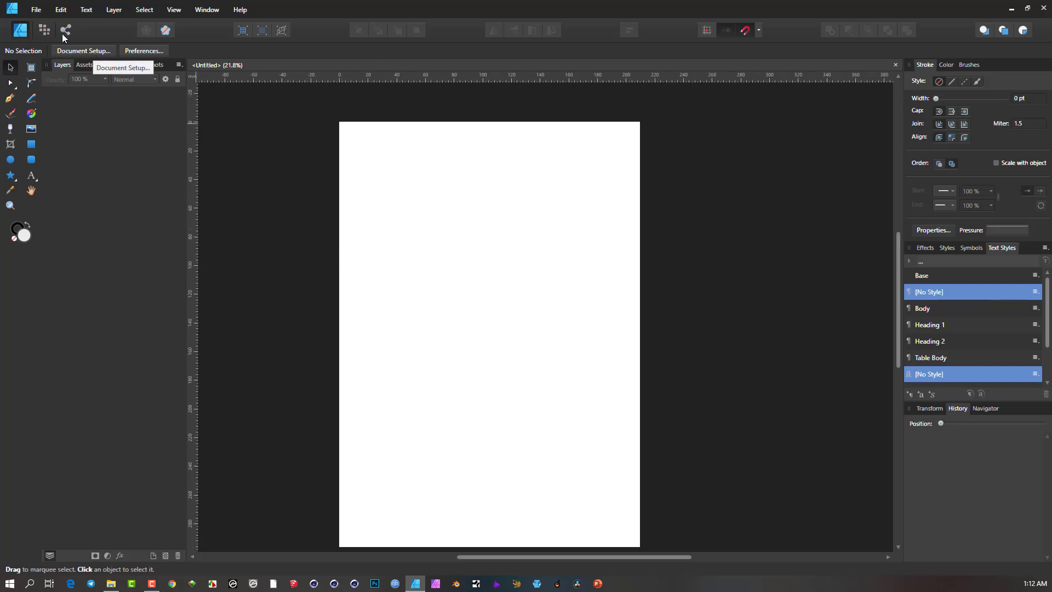
pyautogui.click(36, 9)
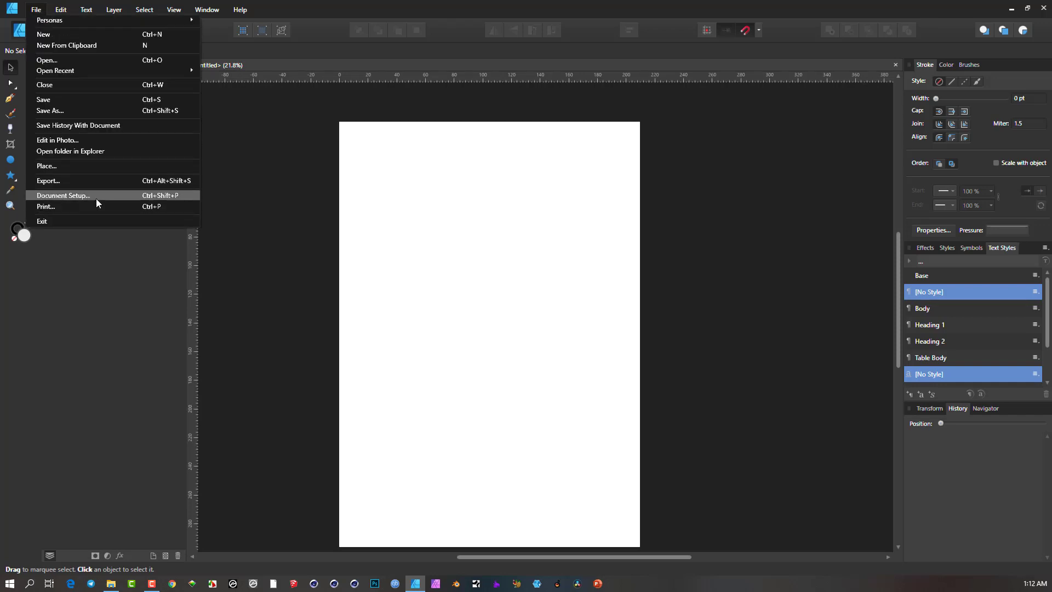
# - Deselect everything and open Document Setup, going through its tabs to the Bleed settings
pyautogui.click(264, 122)
pyautogui.click(264, 126)
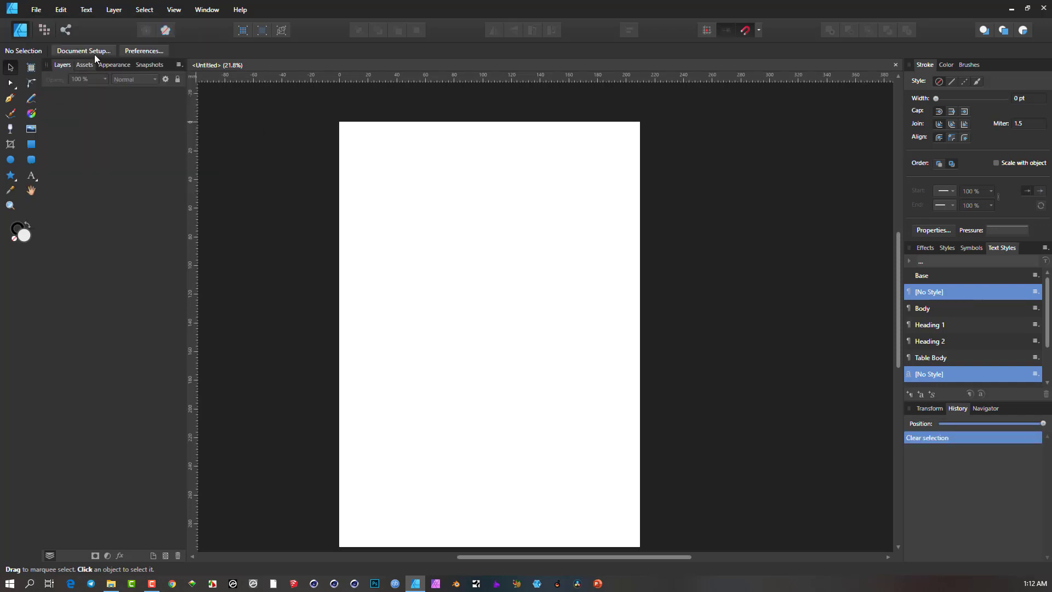
pyautogui.click(88, 50)
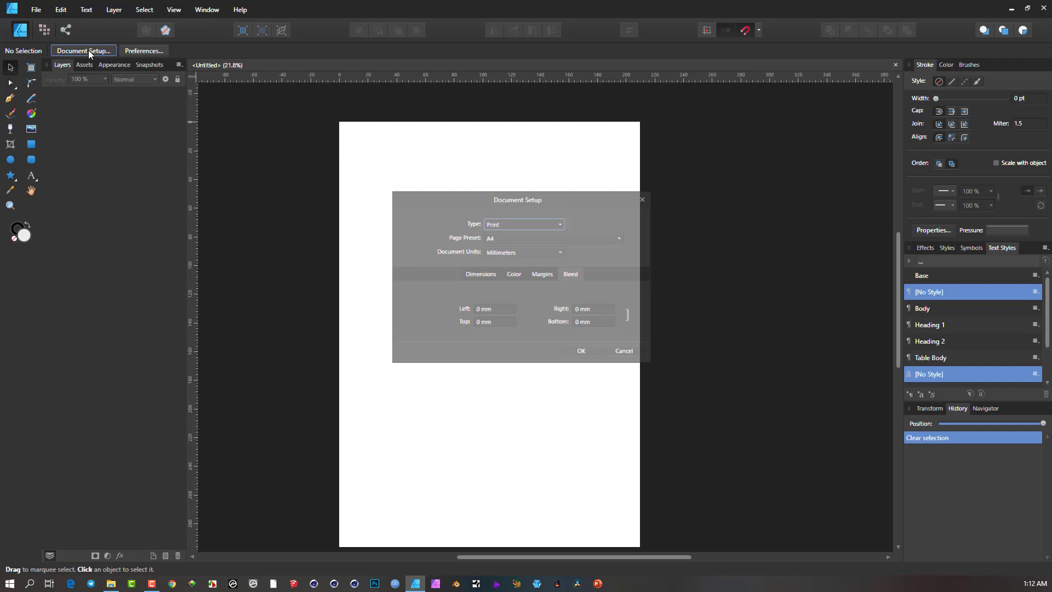
pyautogui.click(488, 274)
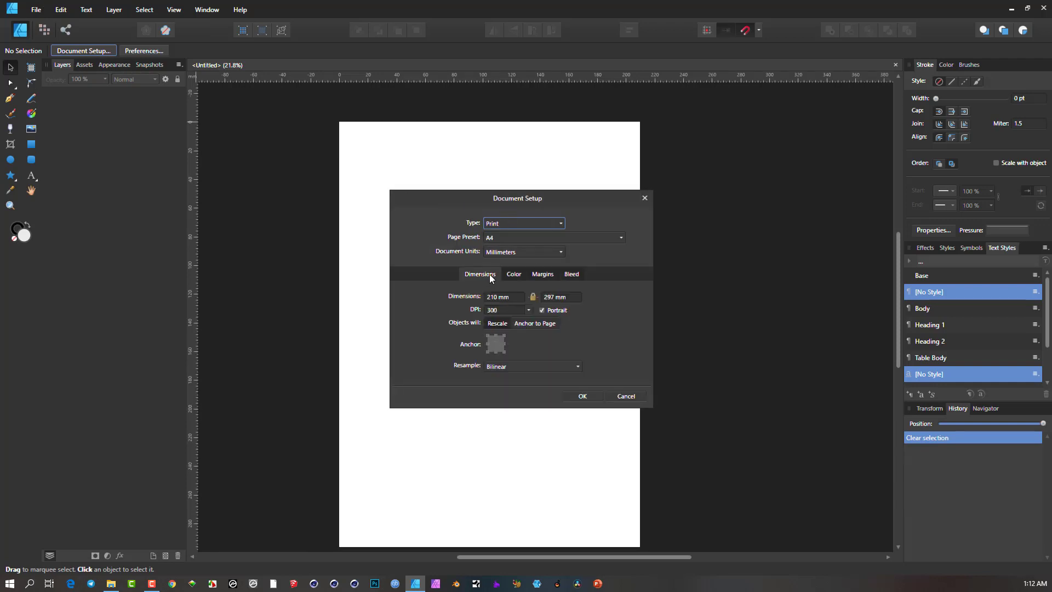
pyautogui.click(515, 275)
pyautogui.click(471, 274)
pyautogui.click(514, 274)
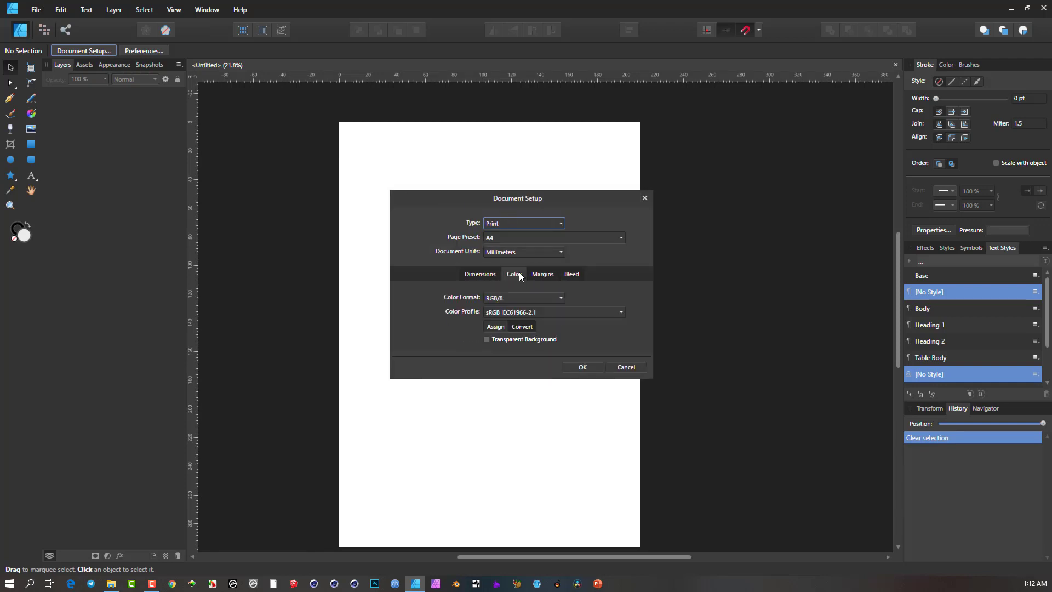
pyautogui.click(543, 274)
pyautogui.click(572, 275)
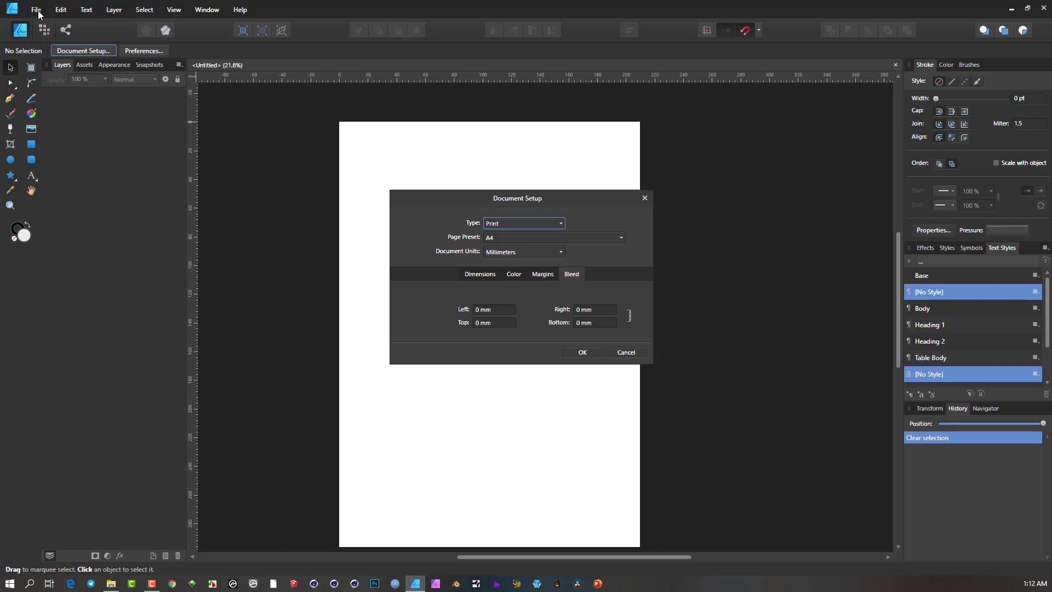
# - Enter a linked 15 mm bleed for all four sides and apply it
pyautogui.click(494, 309)
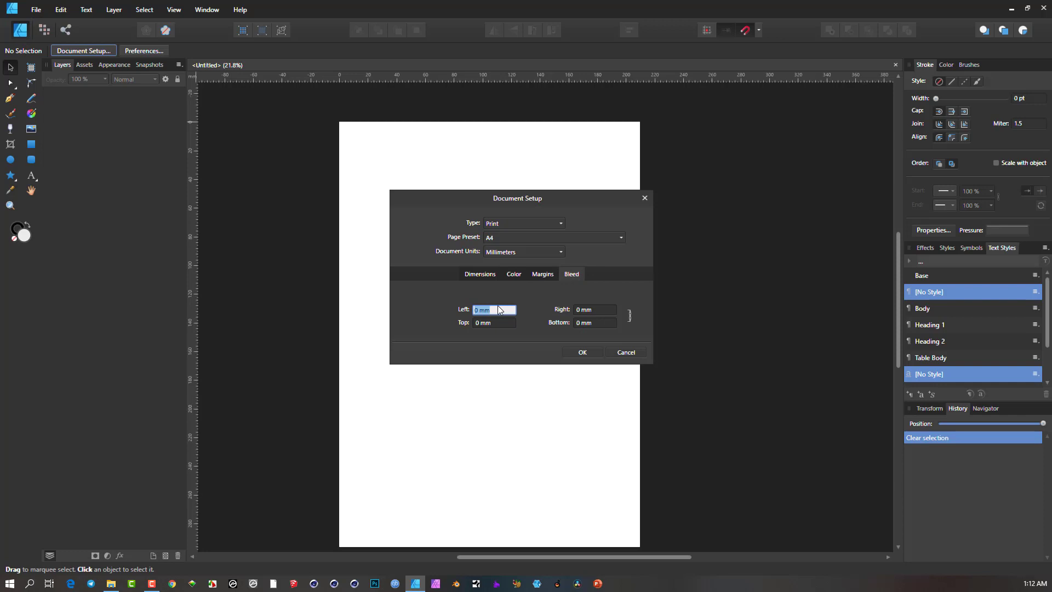
pyautogui.write('15')
pyautogui.press('Tab')
pyautogui.click(589, 311)
pyautogui.click(583, 352)
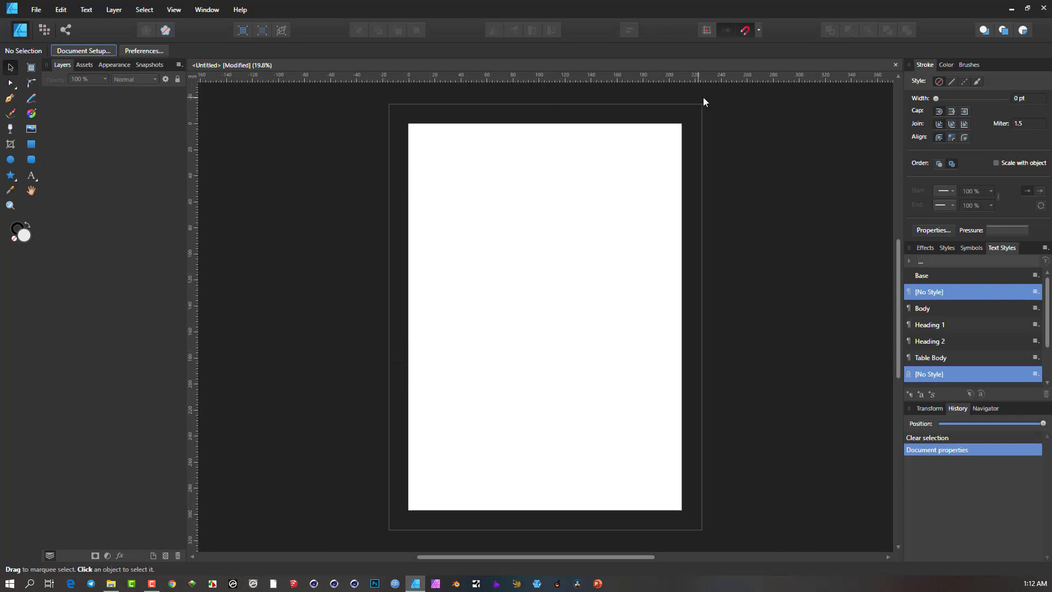
pyautogui.moveTo(477, 426); pyautogui.dragTo(415, 431)
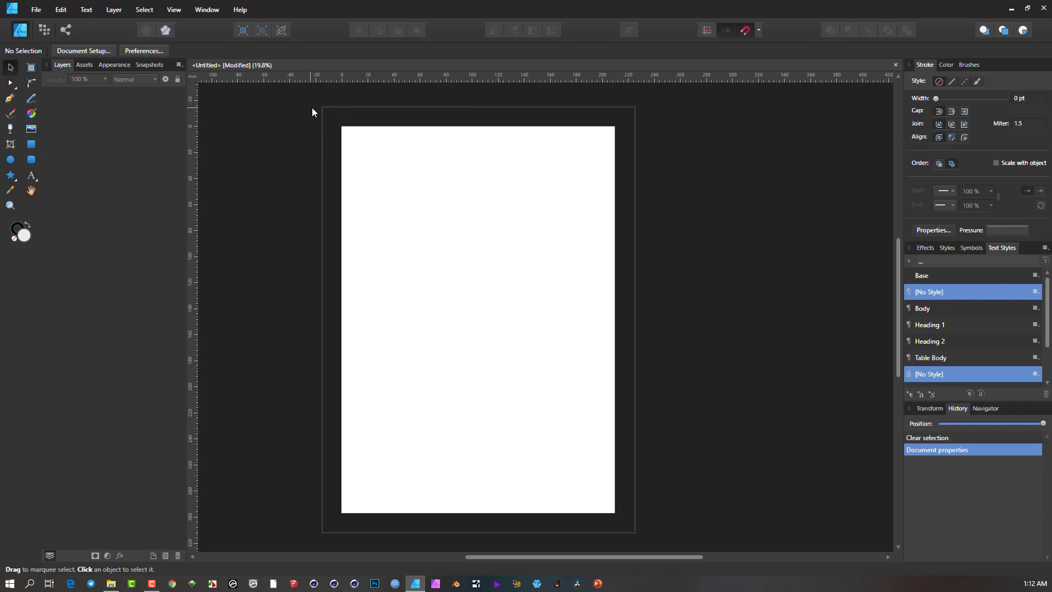
pyautogui.moveTo(498, 299)
pyautogui.mouseDown()
pyautogui.moveTo(524, 313)
pyautogui.moveTo(514, 298)
pyautogui.mouseUp()
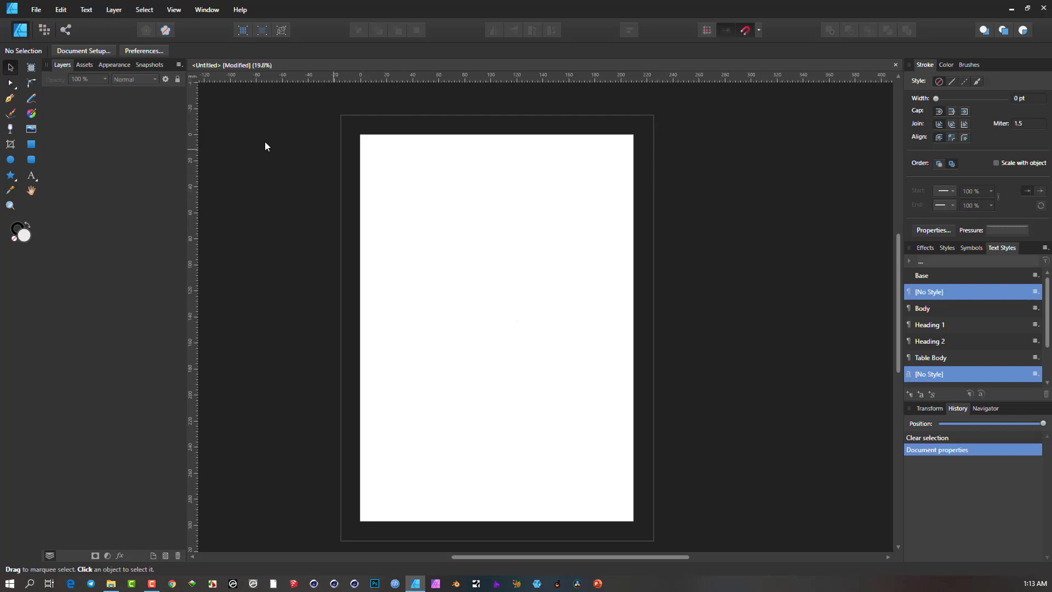
# - Insert a document-sized Artboard1 with the Artboard Tool, then return to the Move Tool
pyautogui.click(31, 68)
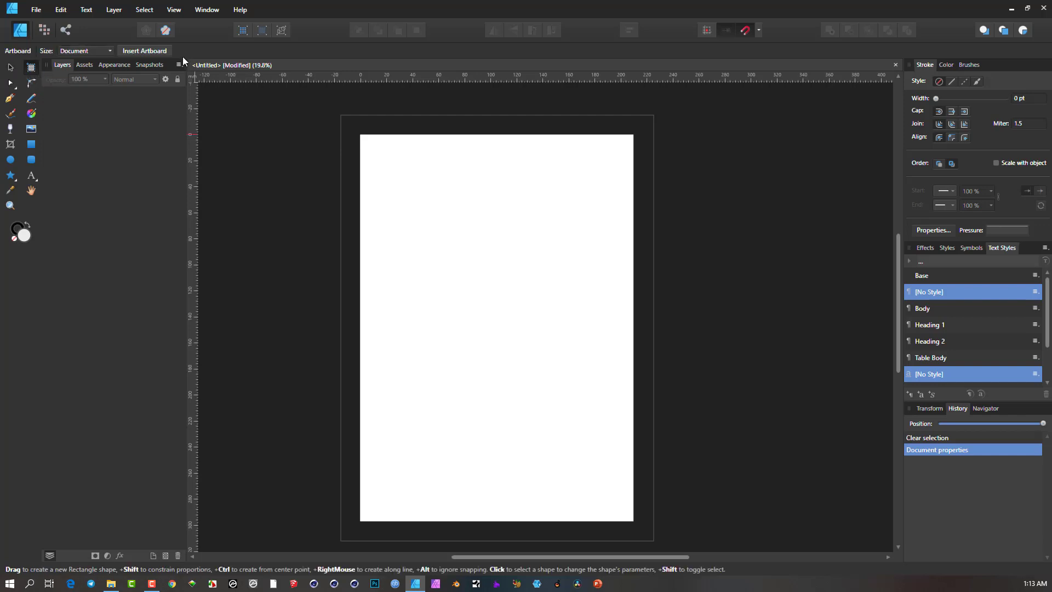
pyautogui.click(155, 50)
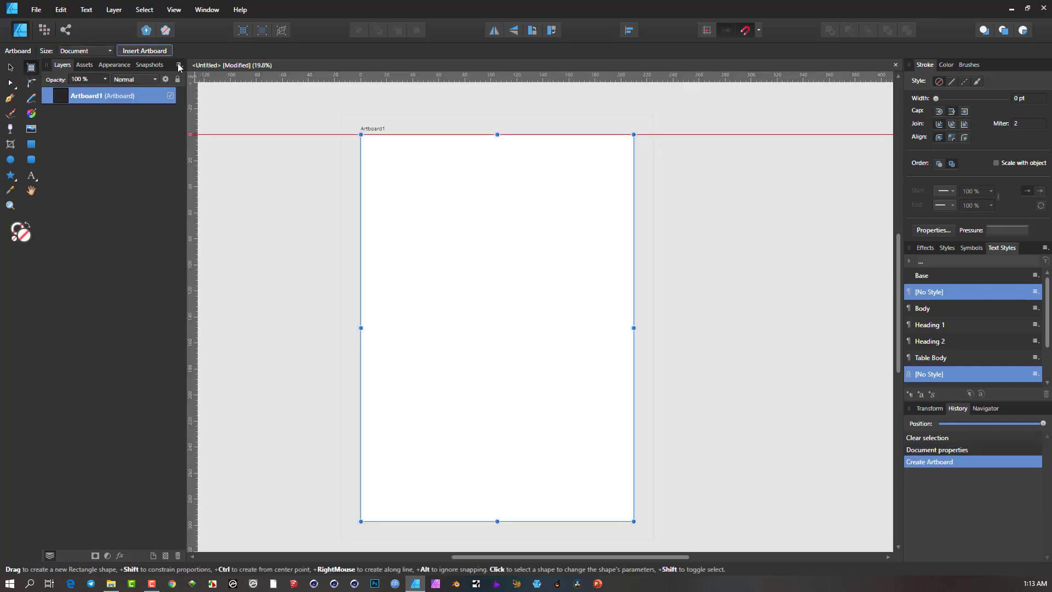
pyautogui.scroll(-1, 612, 226)
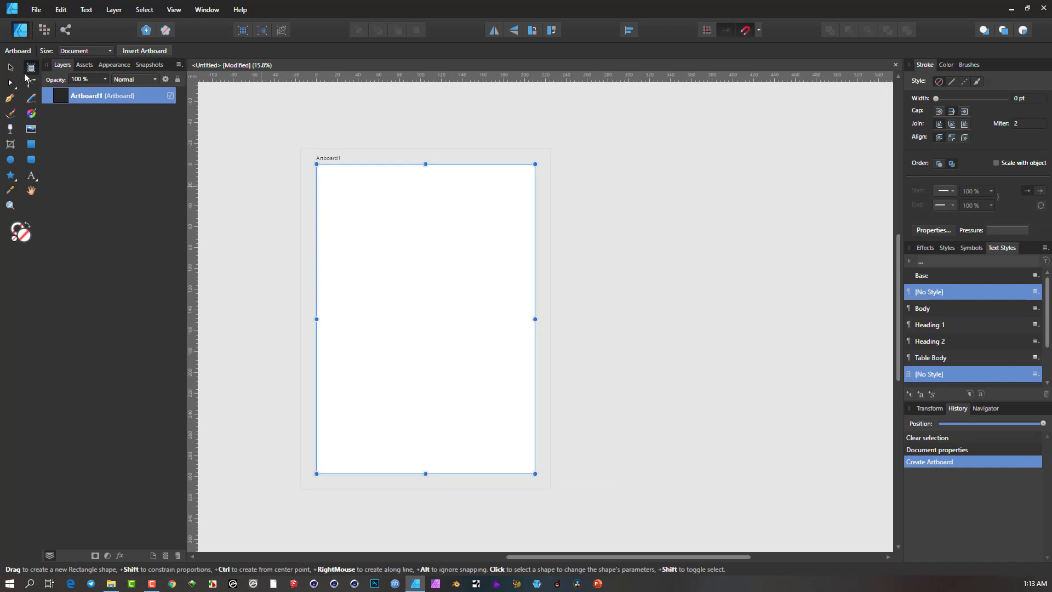
pyautogui.click(15, 67)
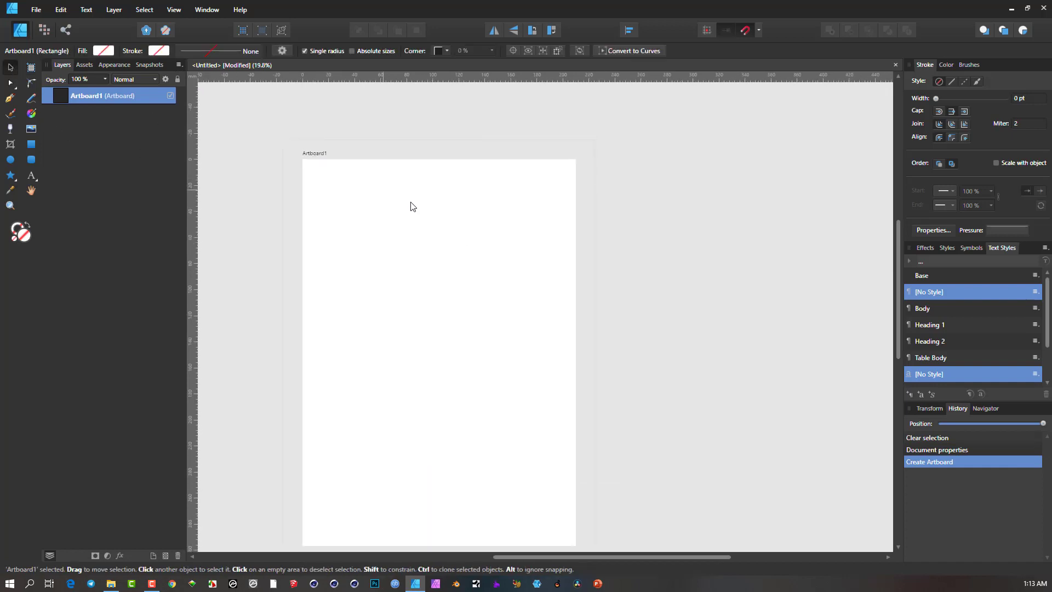
pyautogui.hscroll(-2, 413, 207)
pyautogui.scroll(3, 342, 158)
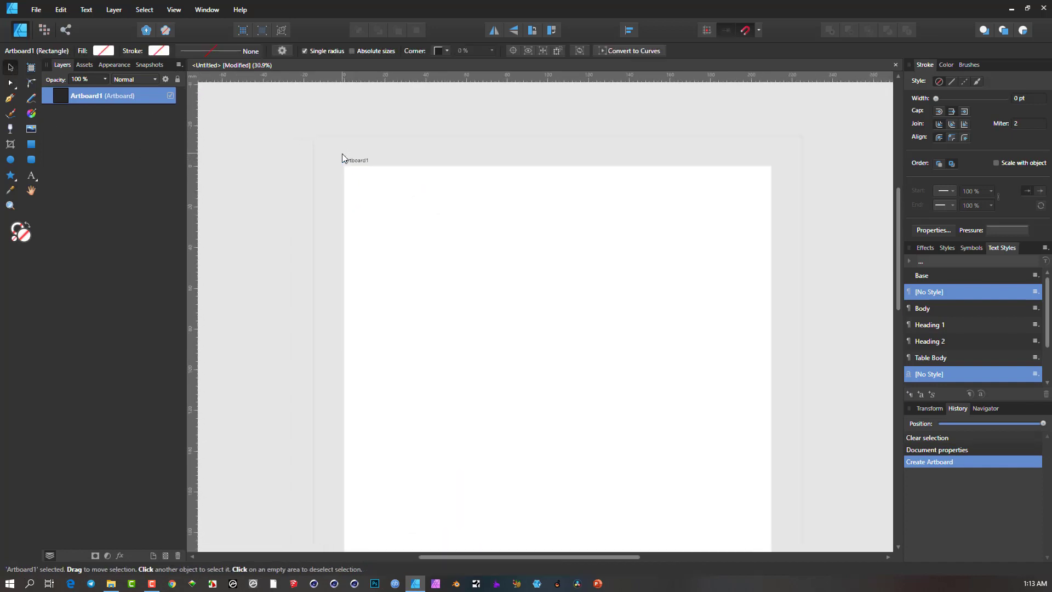
pyautogui.scroll(3, 342, 154)
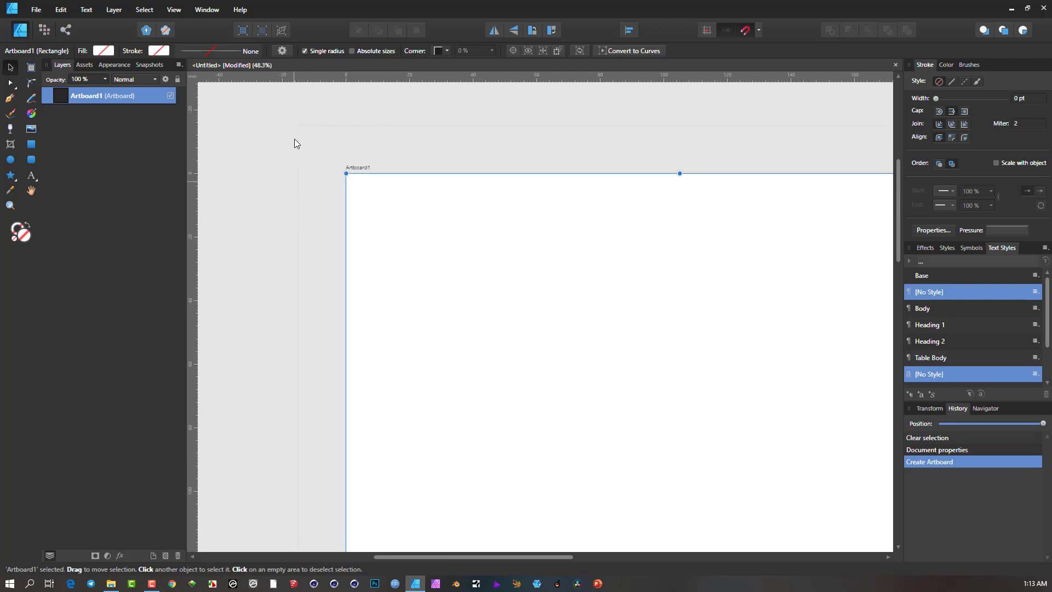
pyautogui.scroll(-3, 476, 130)
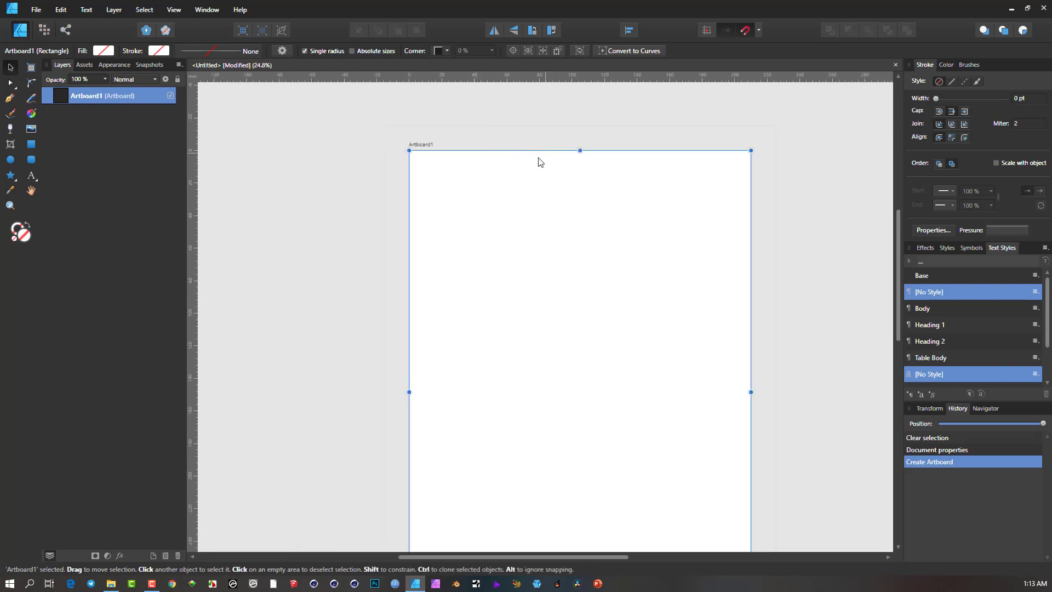
pyautogui.scroll(-1, 538, 162)
pyautogui.scroll(1, 428, 155)
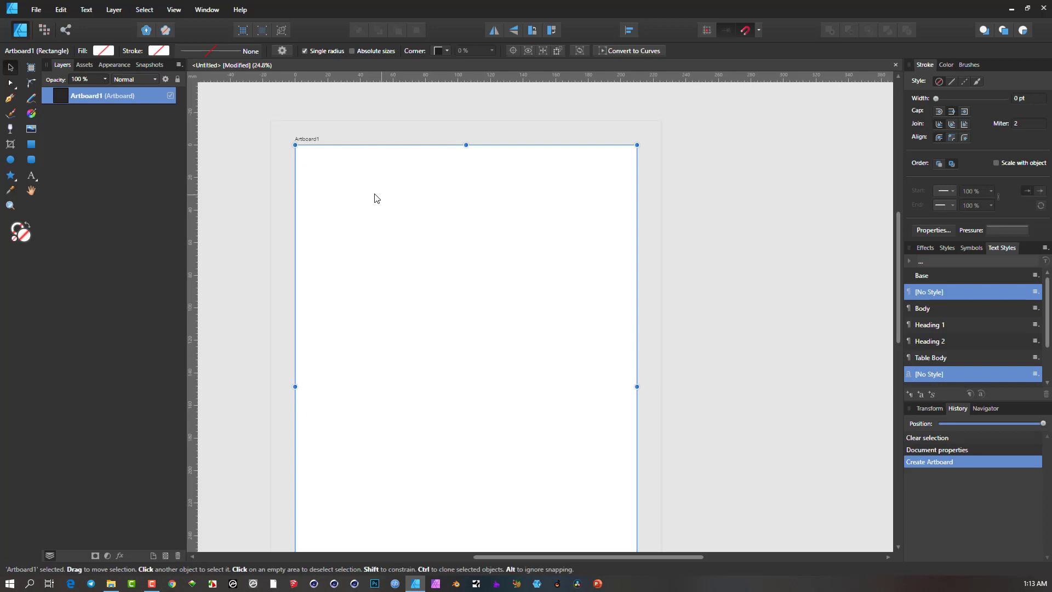
# - Rename Artboard1 to Poster
pyautogui.doubleClick(98, 97)
pyautogui.write('Pb')
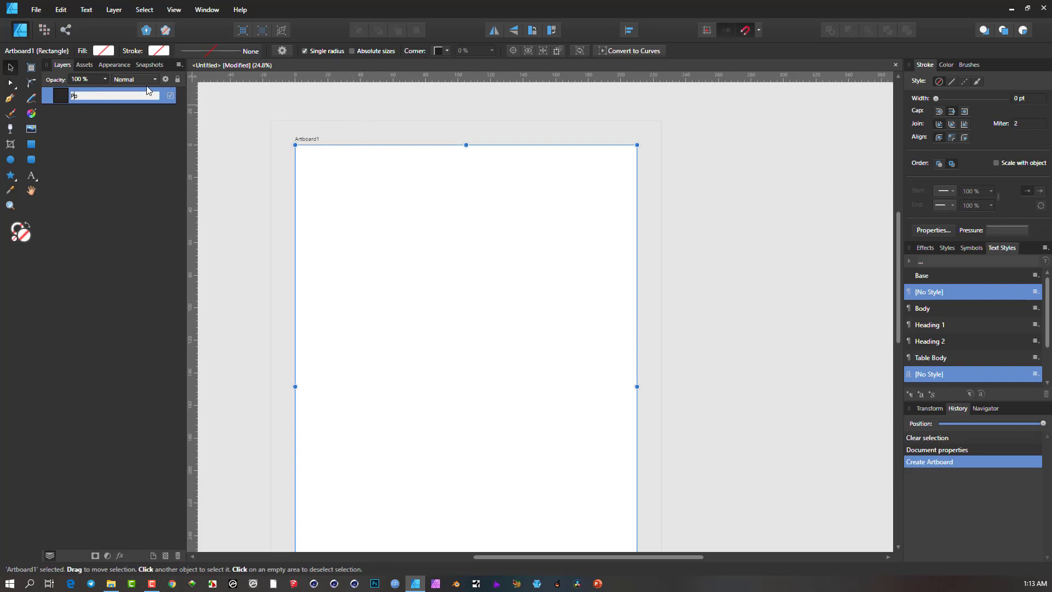
pyautogui.write('ster')
pyautogui.press('Return')
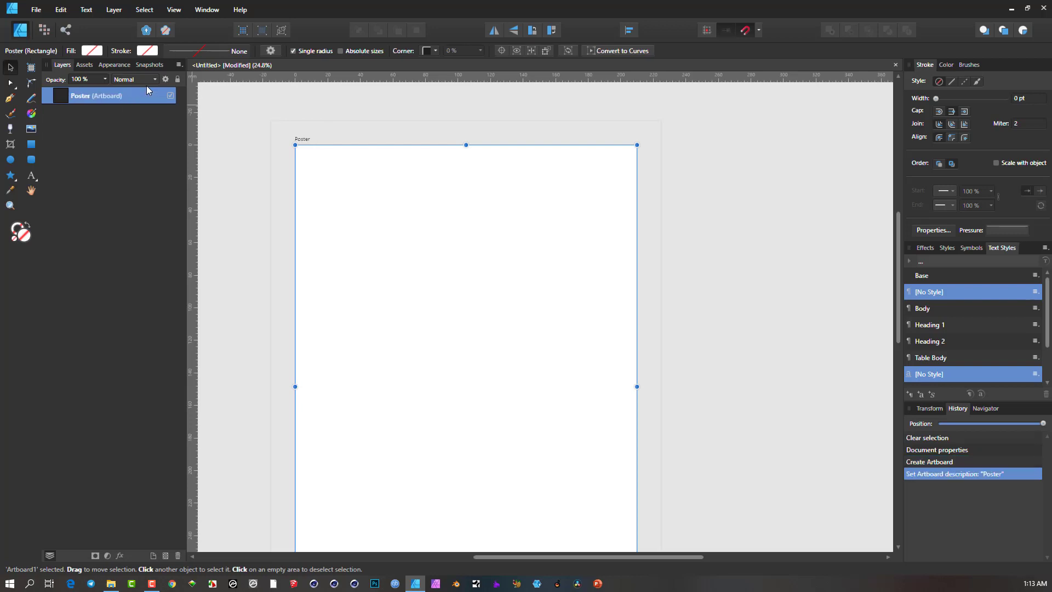
# - Choose real-foods-1024x683.jpg from the Real Food folder to place on the poster
pyautogui.click(36, 10)
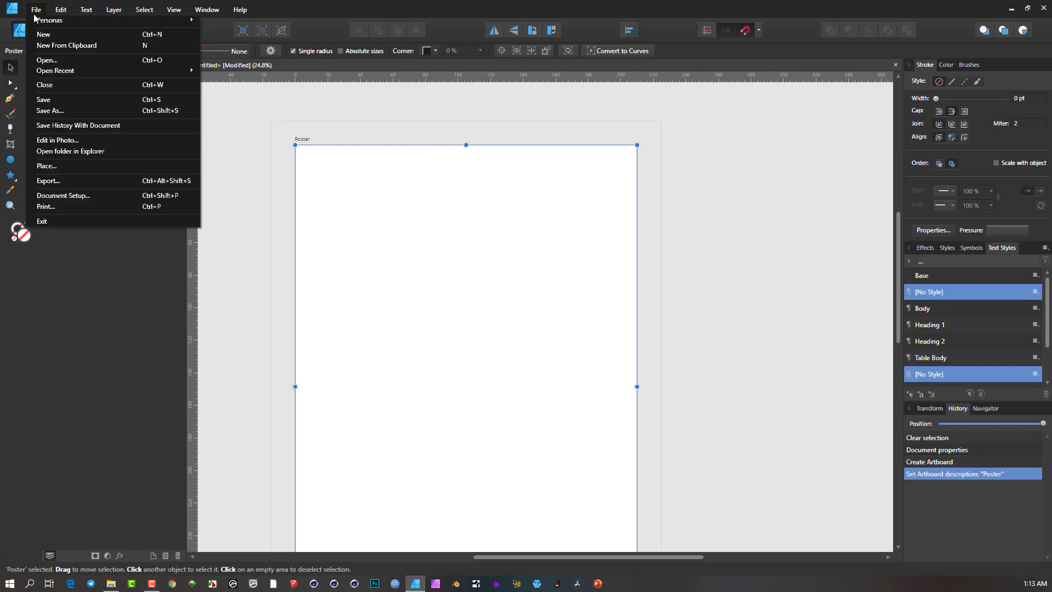
pyautogui.click(59, 166)
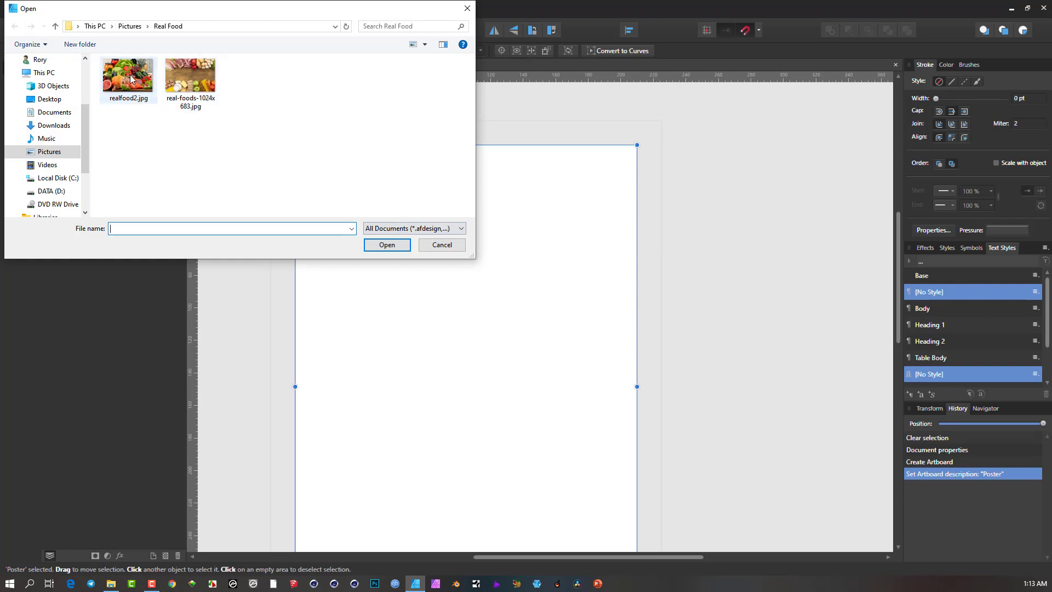
pyautogui.click(180, 79)
pyautogui.click(386, 245)
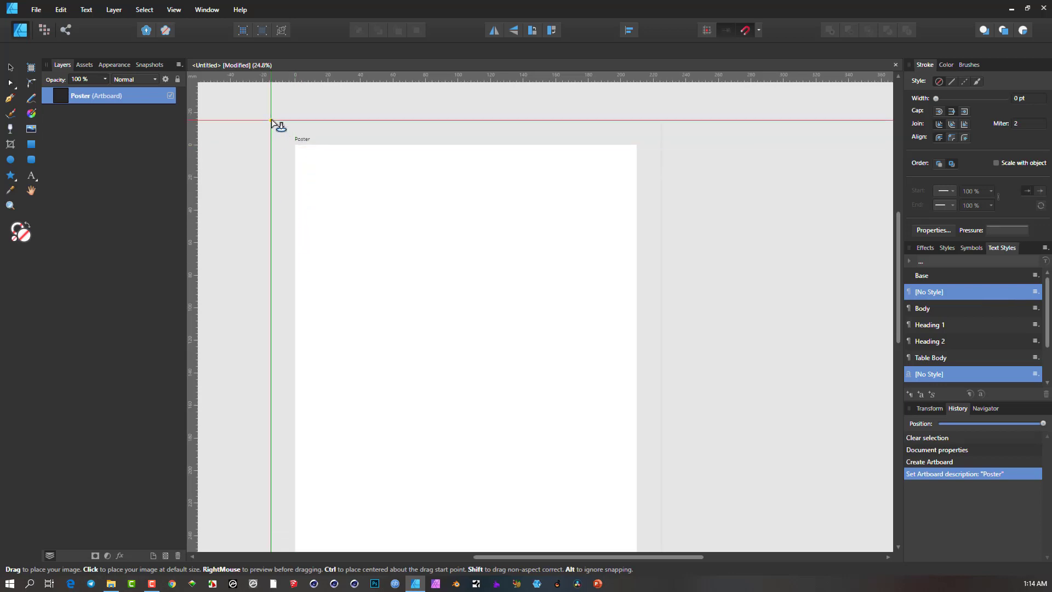
# - Drag the food photo across the Poster's top, stretching it beyond the top-left, top-right and right edges
pyautogui.moveTo(295, 146); pyautogui.dragTo(655, 338)
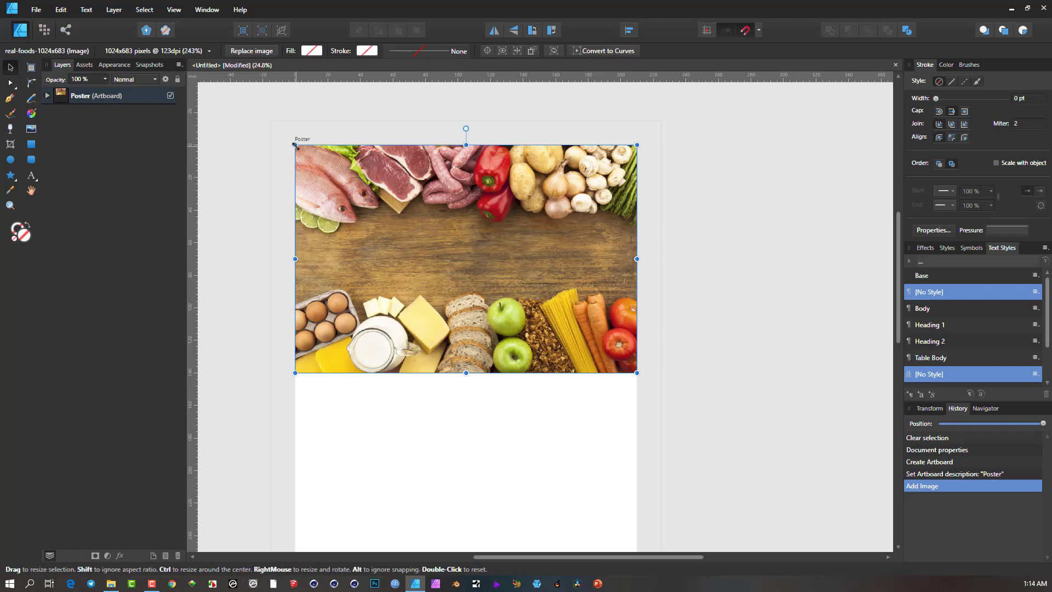
pyautogui.moveTo(295, 146); pyautogui.dragTo(274, 117)
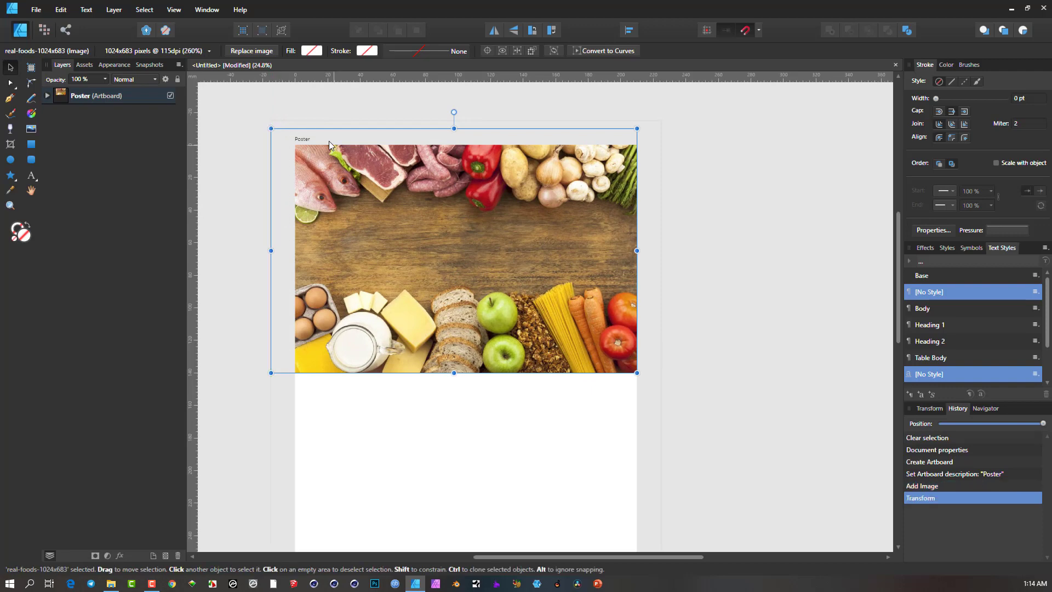
pyautogui.moveTo(639, 126)
pyautogui.mouseDown()
pyautogui.moveTo(652, 117)
pyautogui.moveTo(645, 122)
pyautogui.mouseUp()
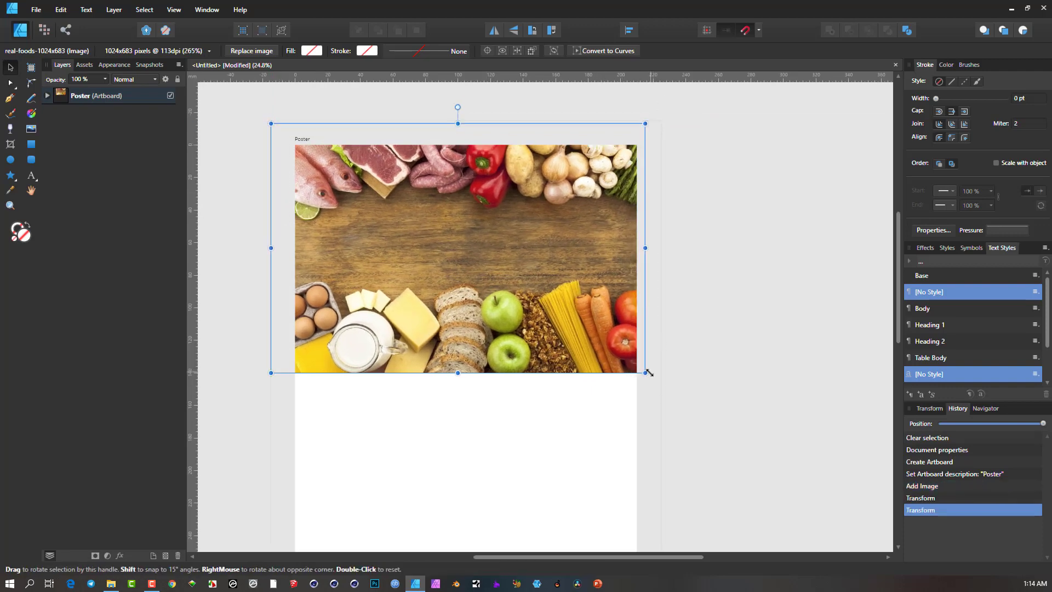
pyautogui.moveTo(646, 373); pyautogui.dragTo(663, 384)
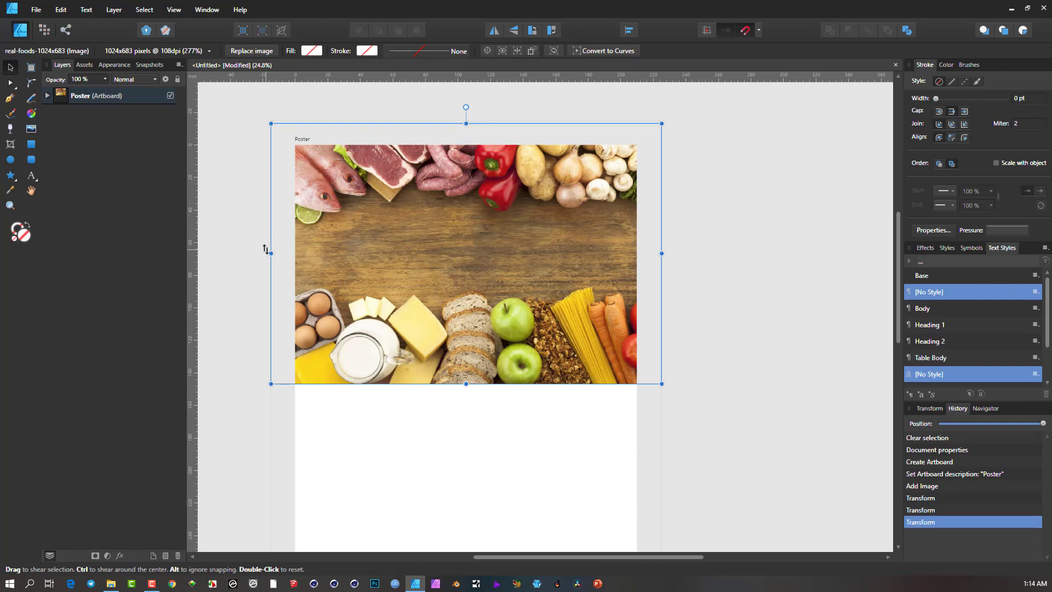
pyautogui.keyDown('ctrl'); pyautogui.scroll(-2, 389, 130); pyautogui.keyUp('ctrl')
pyautogui.keyDown('ctrl'); pyautogui.scroll(2, 388, 130); pyautogui.keyUp('ctrl')
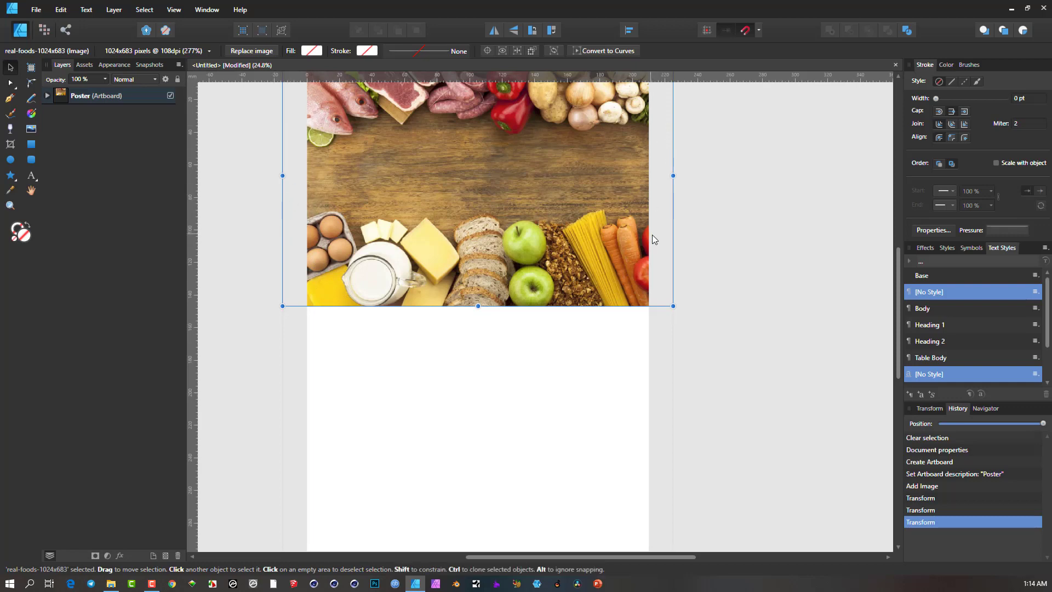
pyautogui.keyDown('ctrl'); pyautogui.scroll(-1, 653, 221); pyautogui.keyUp('ctrl')
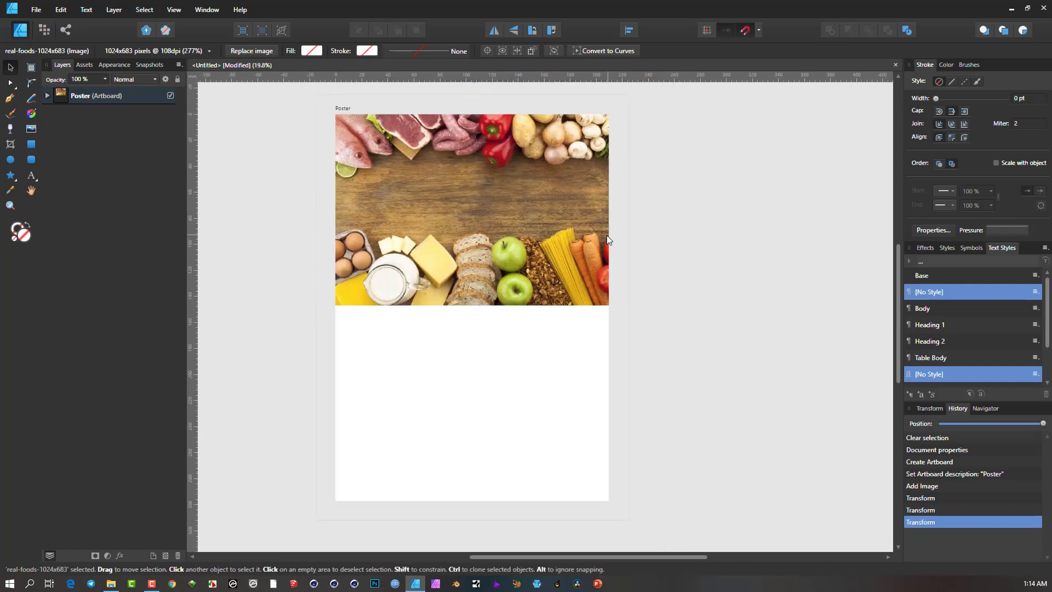
pyautogui.click(429, 352)
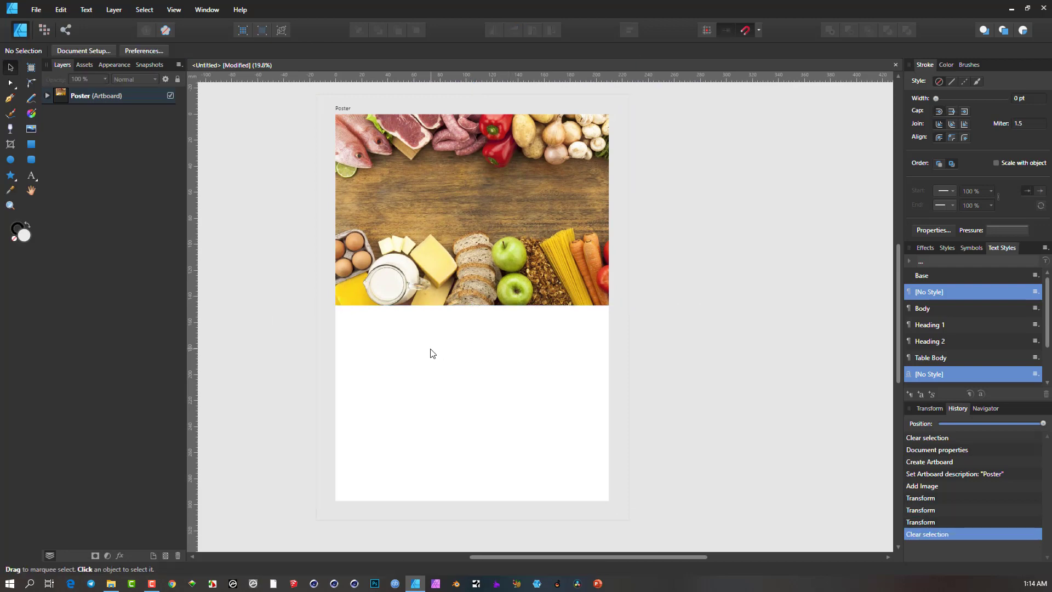
# - Draw a rectangle below the photo and fill it cyan
pyautogui.click(31, 145)
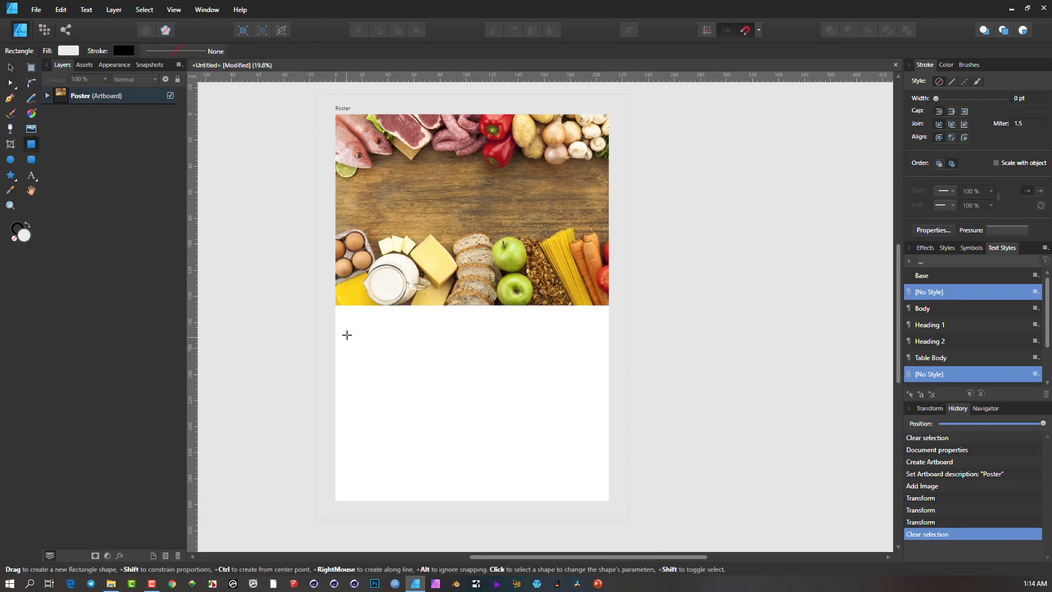
pyautogui.moveTo(347, 335); pyautogui.dragTo(517, 480)
pyautogui.click(945, 66)
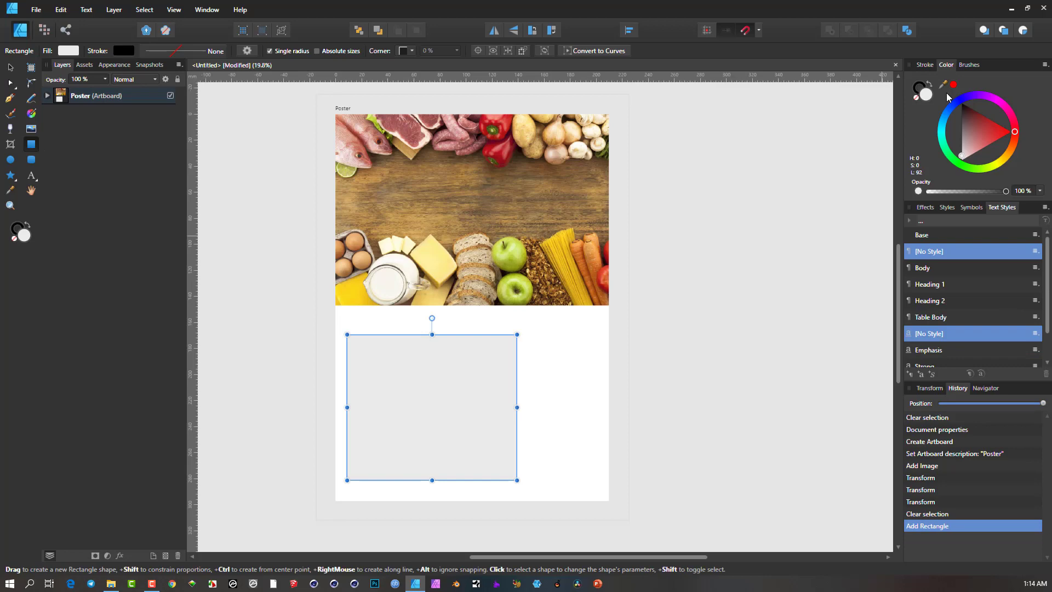
pyautogui.click(944, 128)
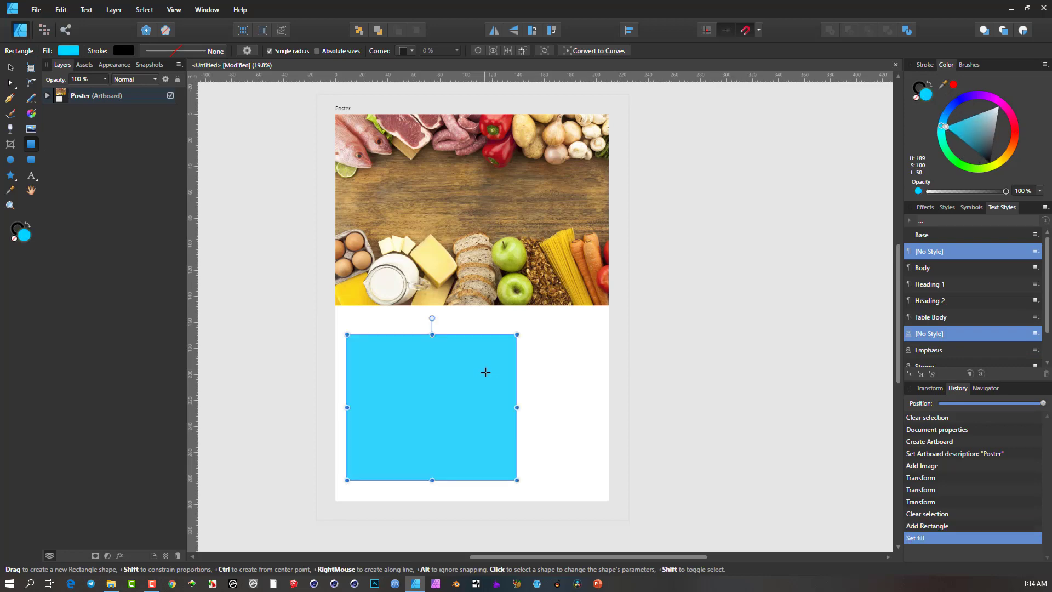
# - Position the cyan rectangle under the photo and stretch it past the left, right and bottom edges
pyautogui.click(9, 67)
pyautogui.moveTo(367, 394)
pyautogui.mouseDown()
pyautogui.moveTo(386, 362)
pyautogui.moveTo(386, 380)
pyautogui.moveTo(386, 369)
pyautogui.moveTo(373, 384)
pyautogui.mouseUp()
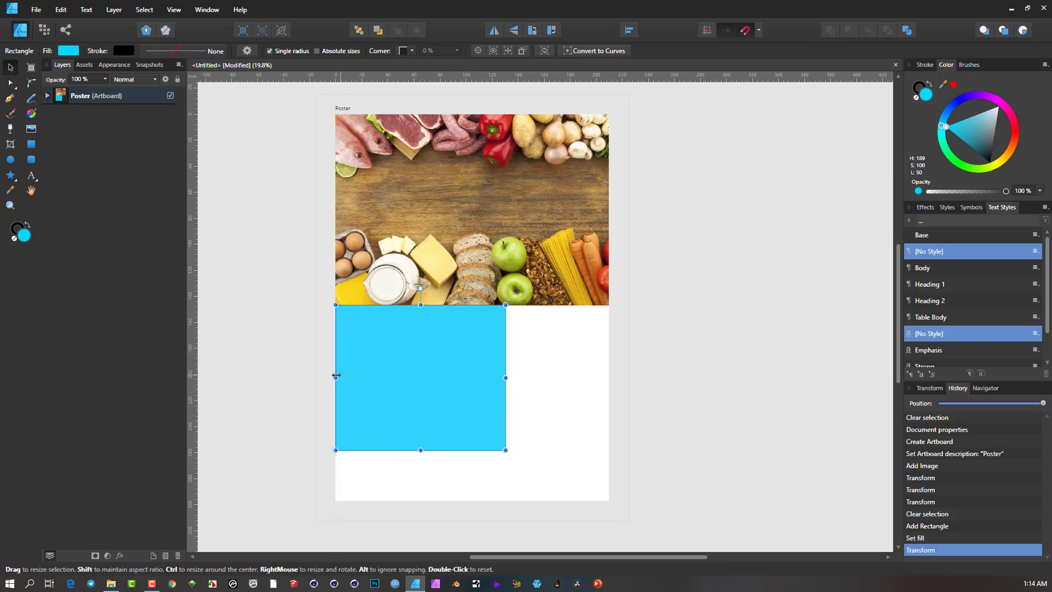
pyautogui.moveTo(505, 377); pyautogui.dragTo(609, 377)
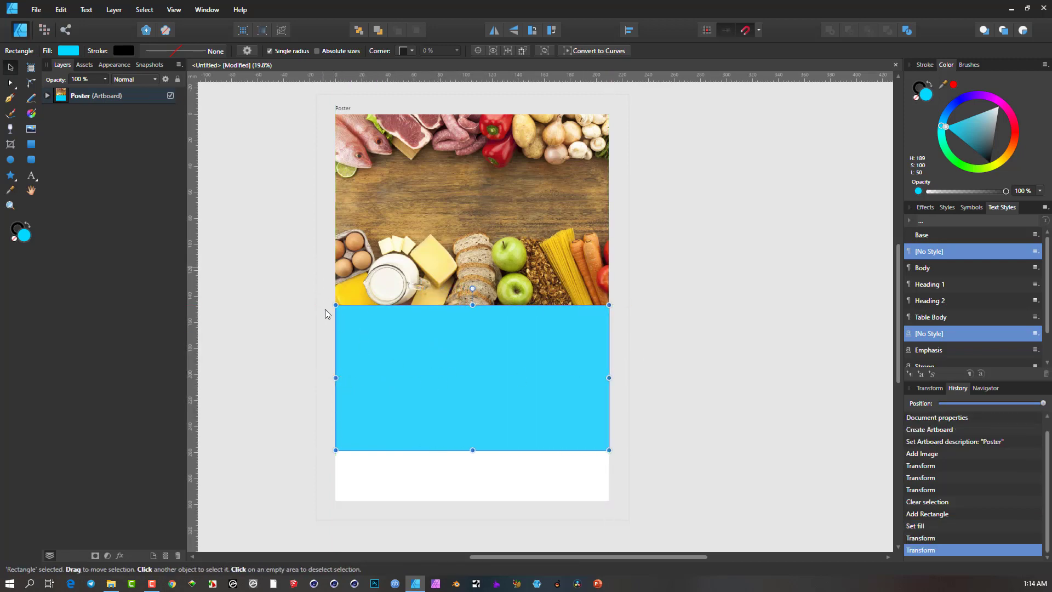
pyautogui.moveTo(331, 378); pyautogui.dragTo(312, 376)
pyautogui.moveTo(609, 378); pyautogui.dragTo(631, 379)
pyautogui.moveTo(472, 450); pyautogui.dragTo(473, 521)
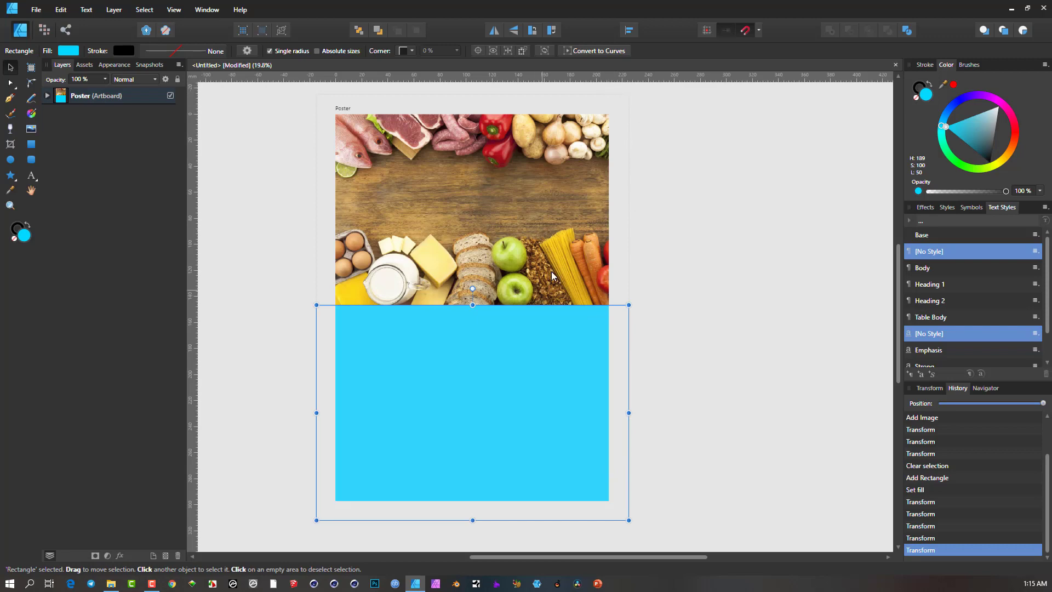
pyautogui.click(666, 239)
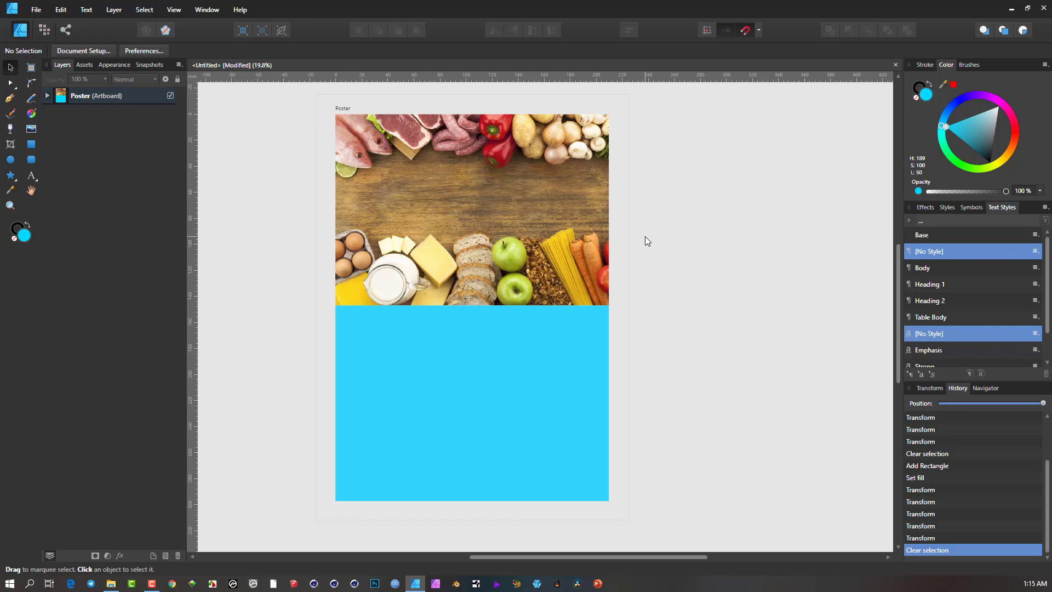
# - Export the poster as PDF (for print) with bleed to Pictures as 123.pdf, replacing the old file
pyautogui.scroll(2, 451, 233)
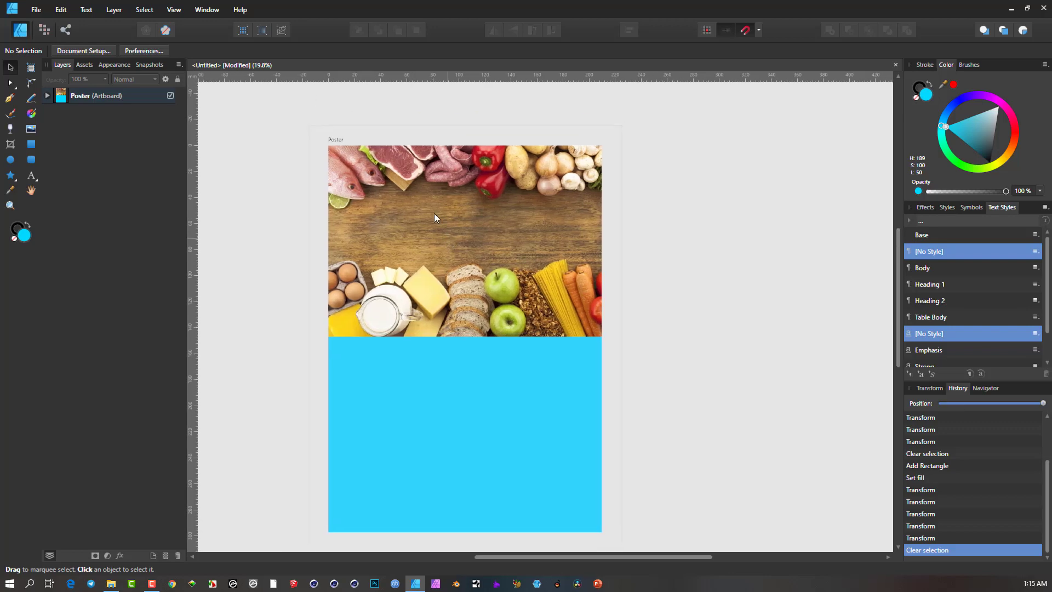
pyautogui.click(40, 11)
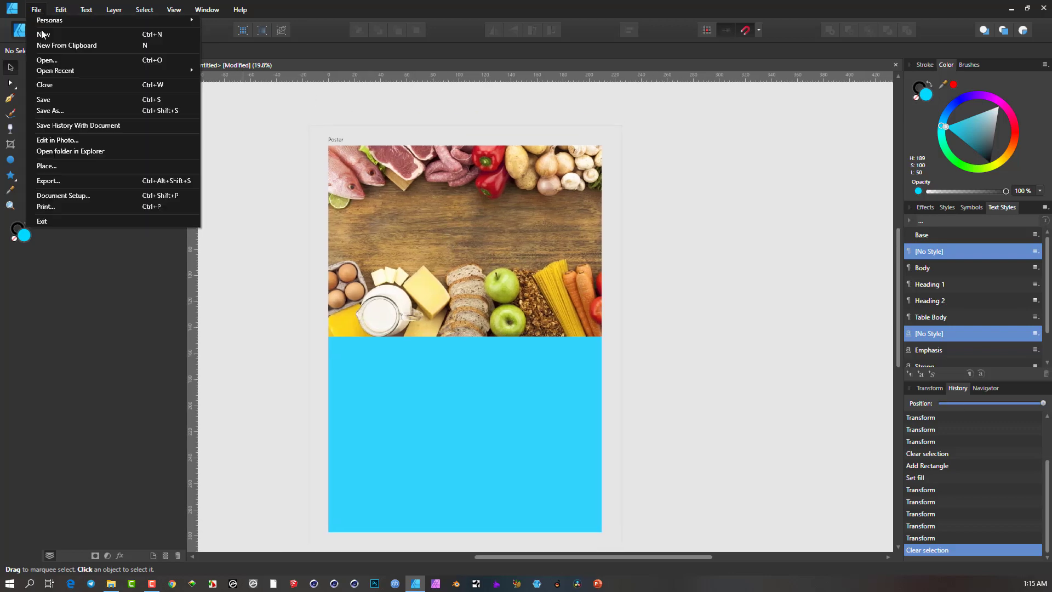
pyautogui.click(59, 176)
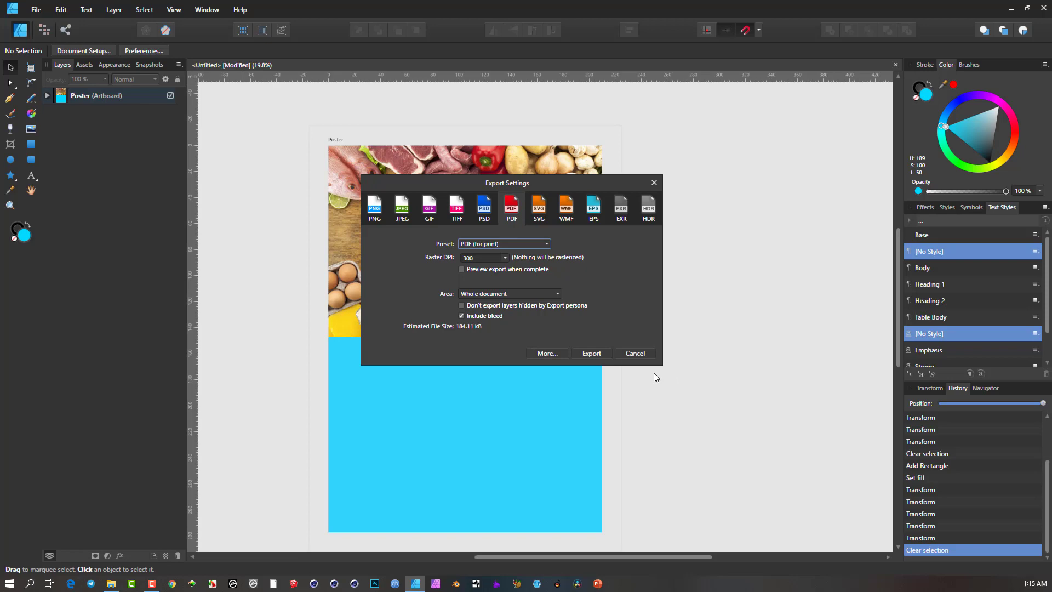
pyautogui.click(591, 353)
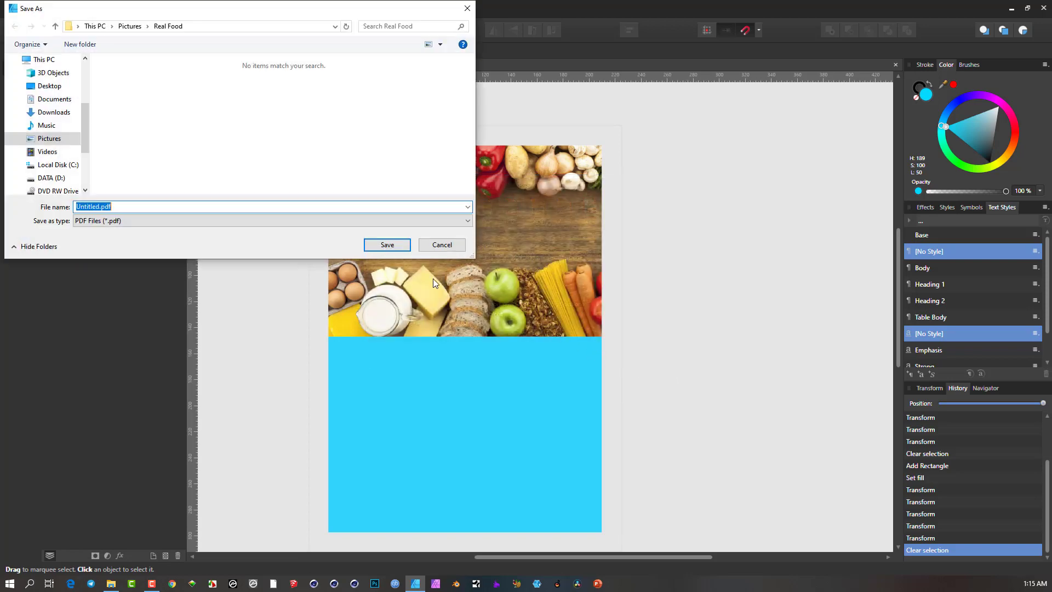
pyautogui.click(129, 26)
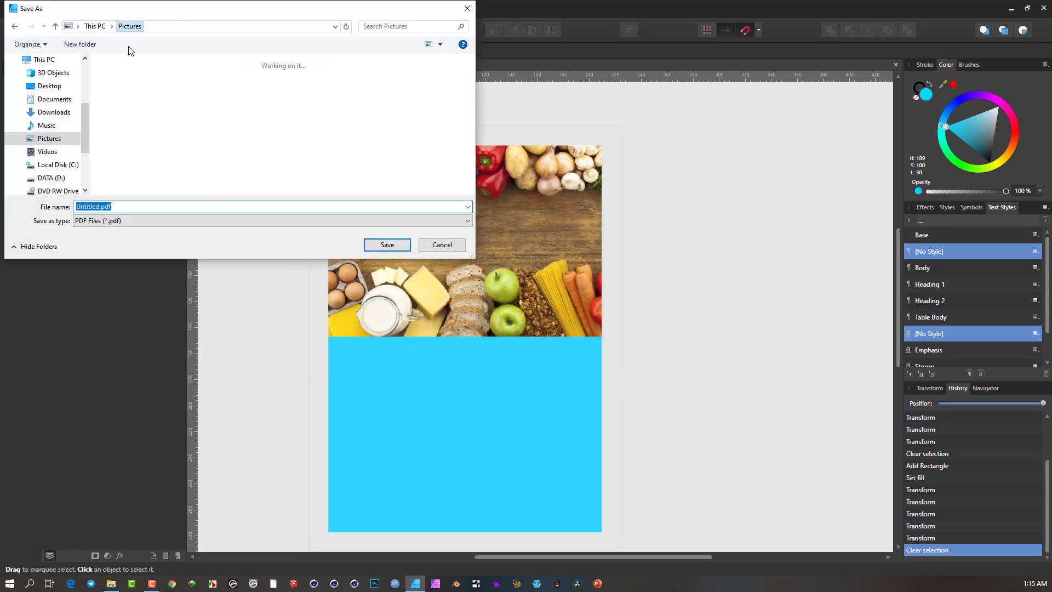
pyautogui.write('123')
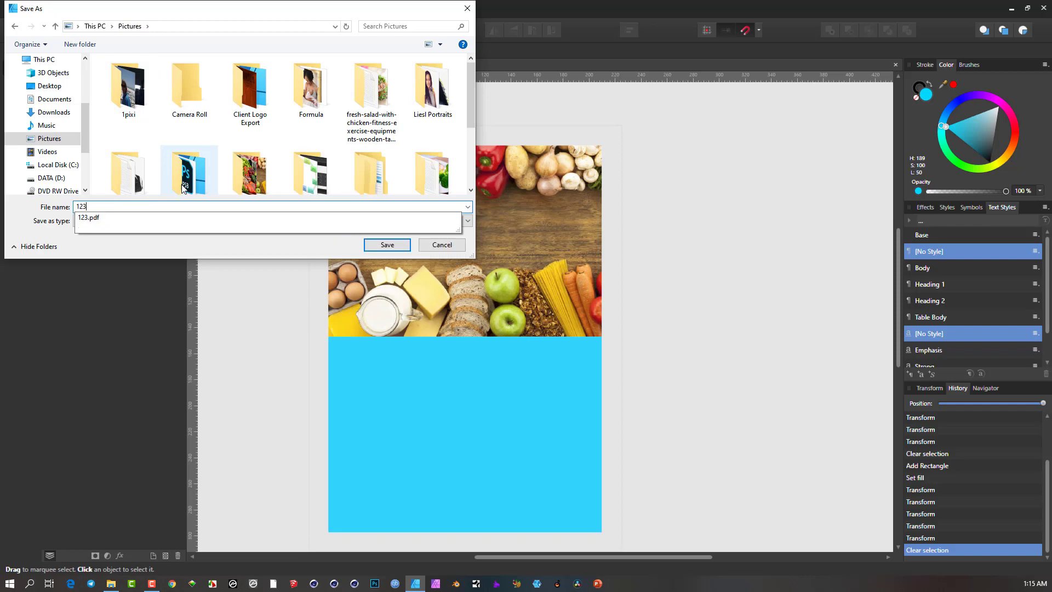
pyautogui.press('Return')
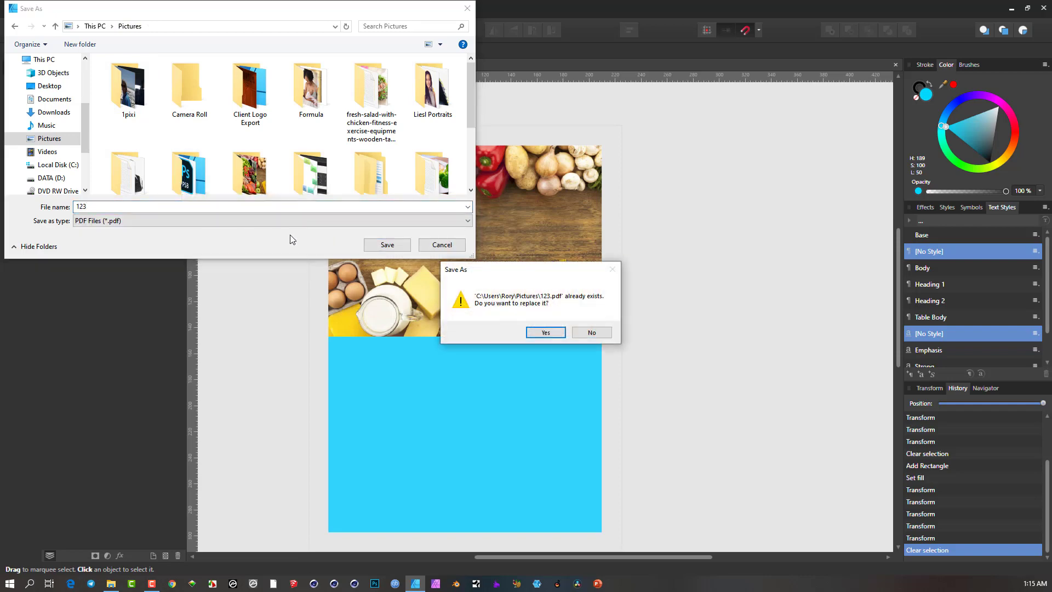
pyautogui.click(538, 332)
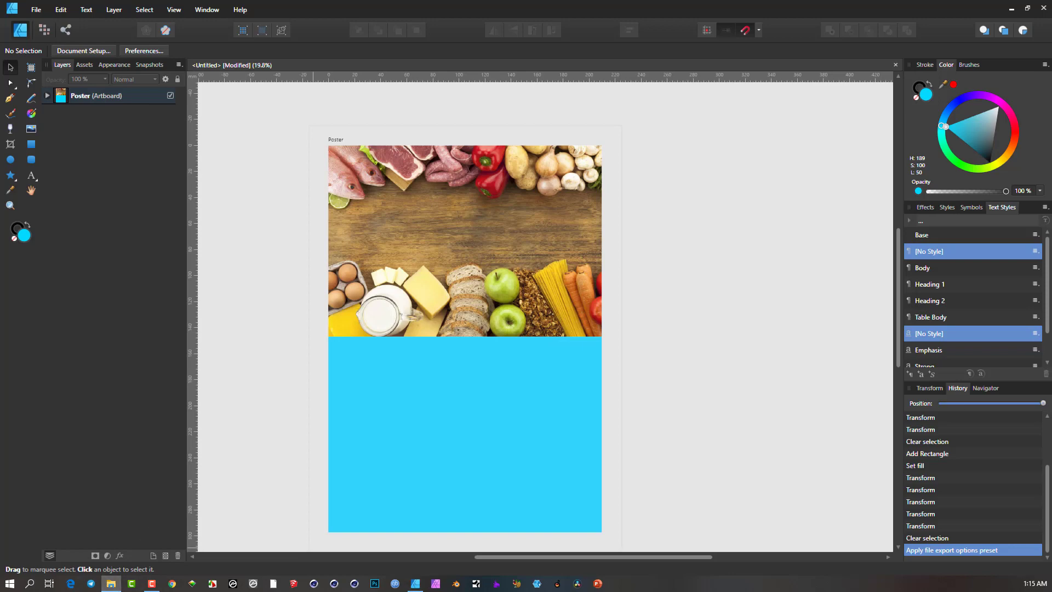
# - Open File Explorer on the Pictures folder, maximize it, and scroll to 123.pdf
pyautogui.click(111, 583)
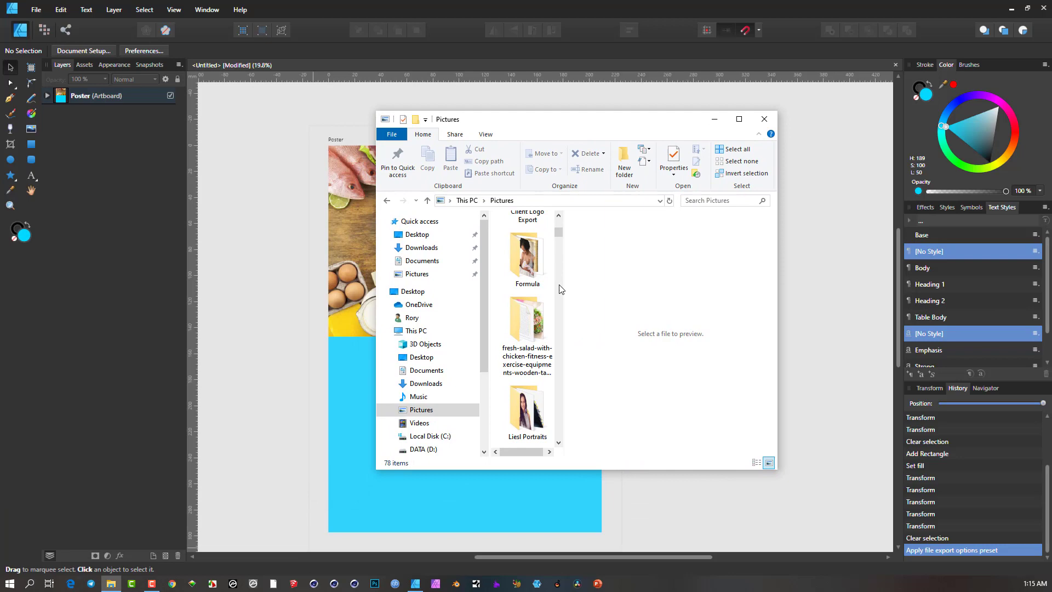
pyautogui.click(738, 120)
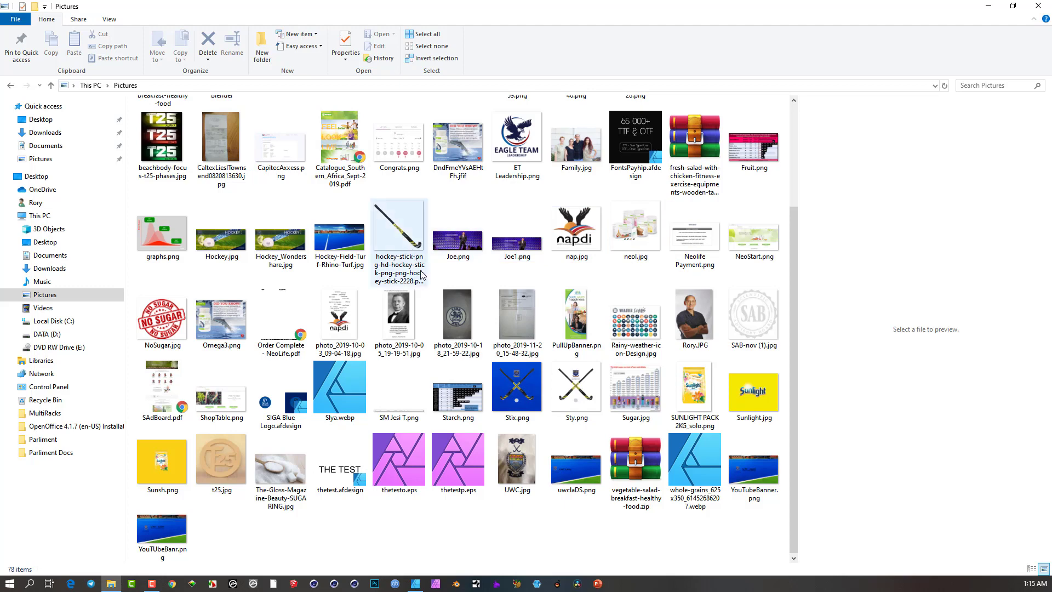
pyautogui.scroll(3, 222, 307)
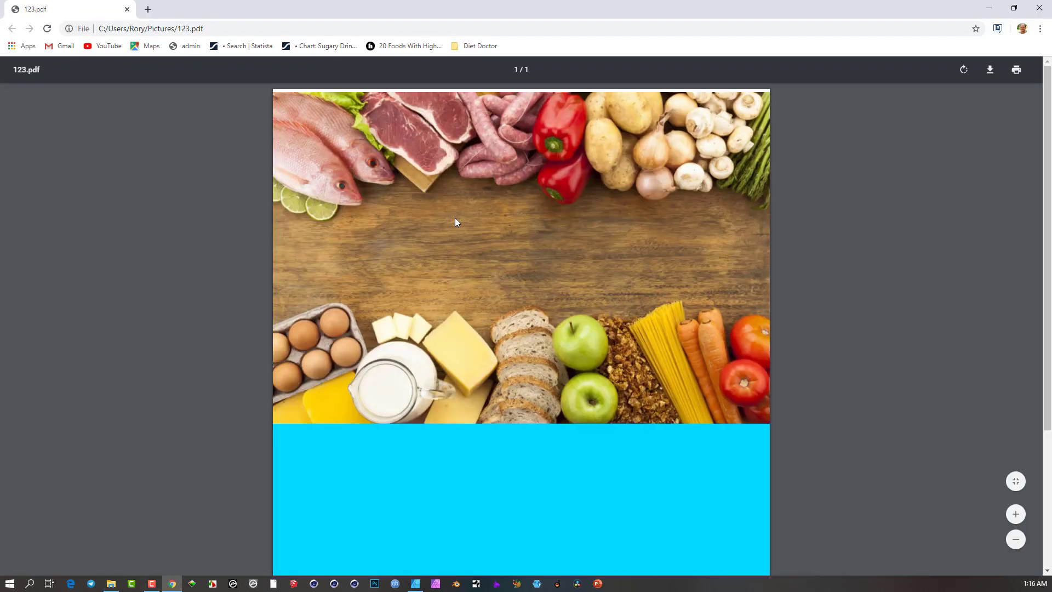
# - Zoom out to view the whole 123.pdf page, then minimise Chrome
pyautogui.click(1015, 539)
pyautogui.click(1015, 540)
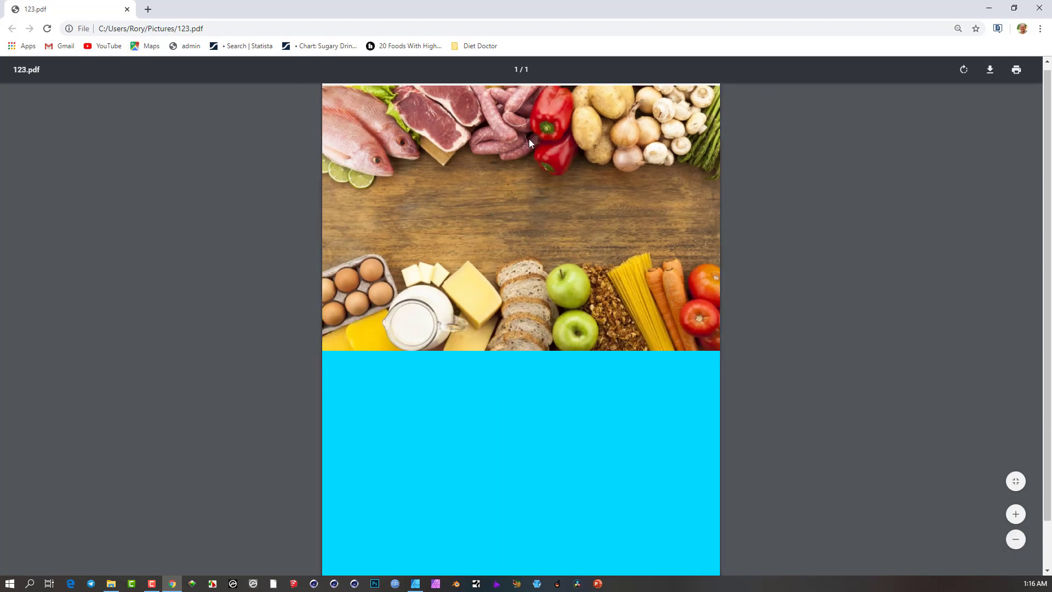
pyautogui.scroll(1, 529, 142)
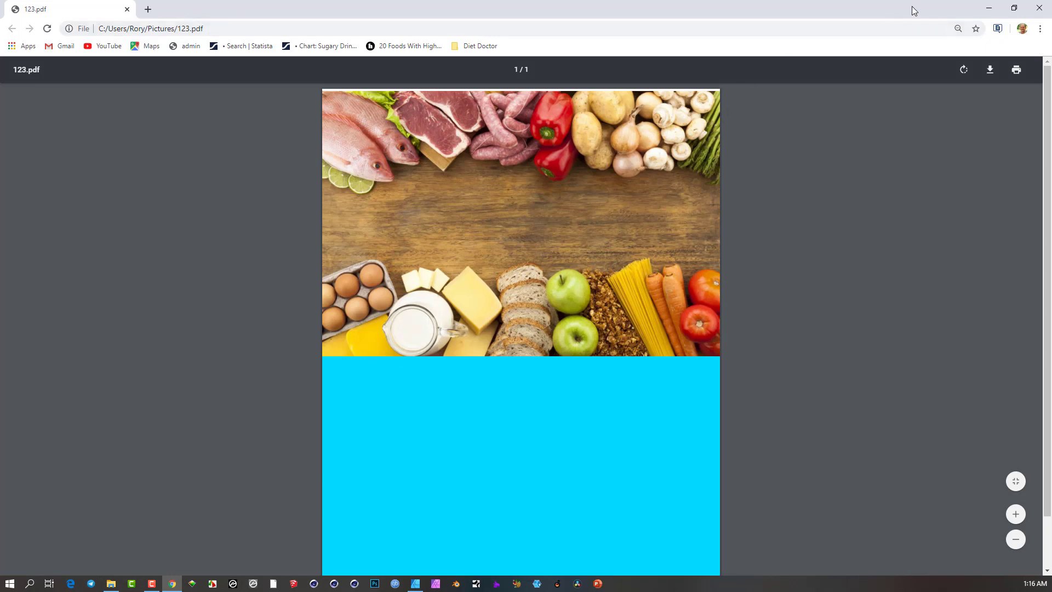
pyautogui.click(990, 9)
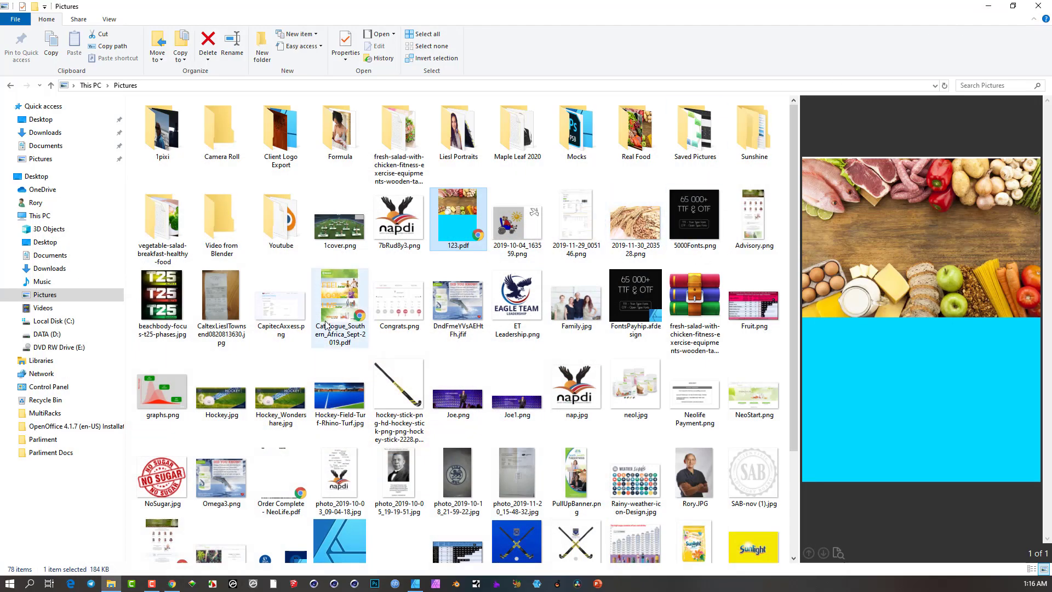
# - Back in the poster, open the PDF export settings with the advanced options shown
pyautogui.click(988, 7)
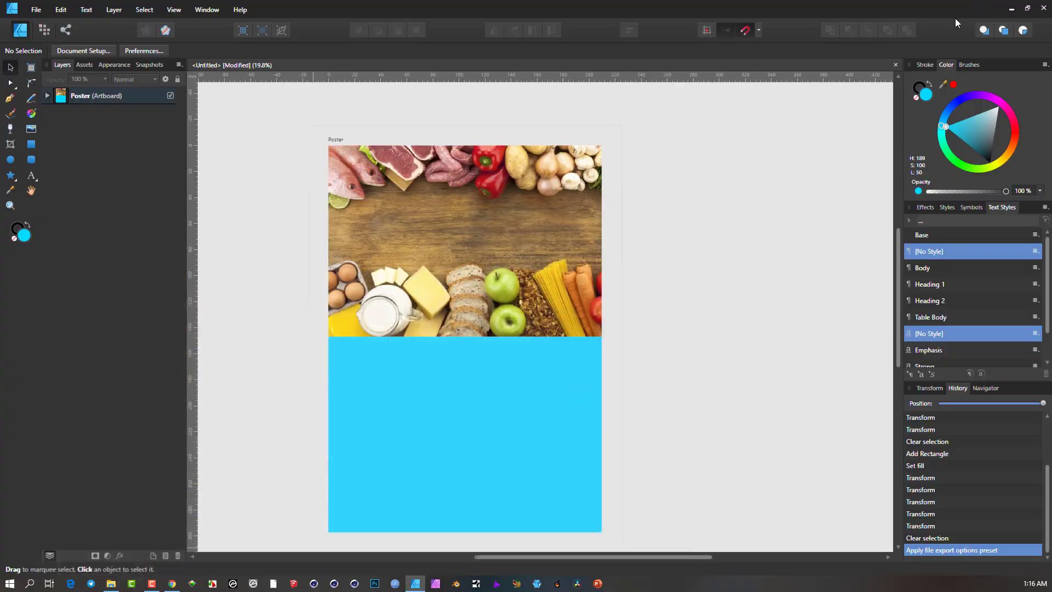
pyautogui.click(37, 11)
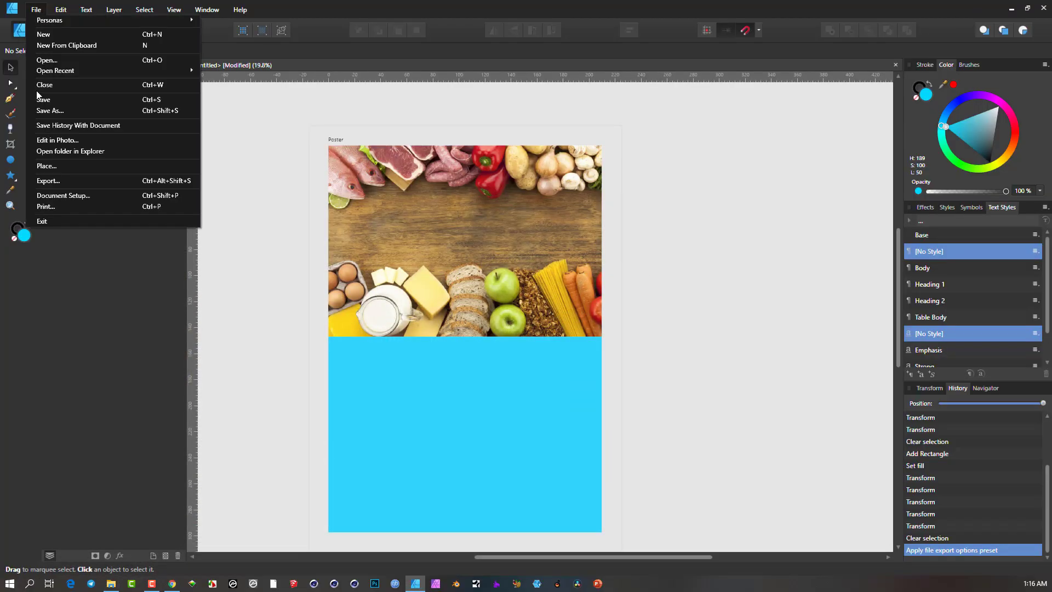
pyautogui.click(59, 180)
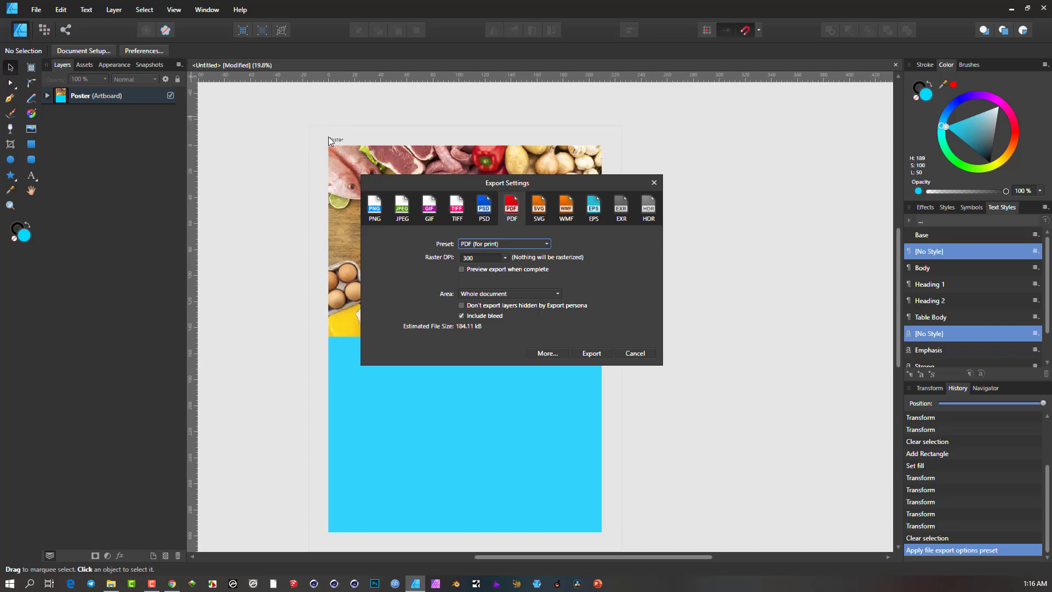
pyautogui.click(549, 353)
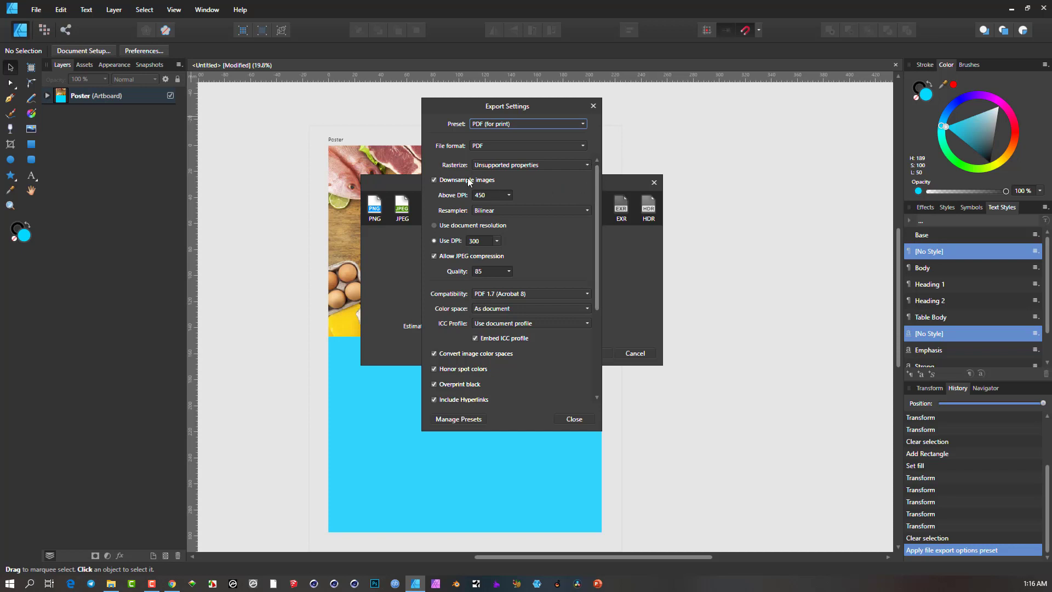
# - Turn off image downsampling and include printer's marks in the PDF export options
pyautogui.click(434, 180)
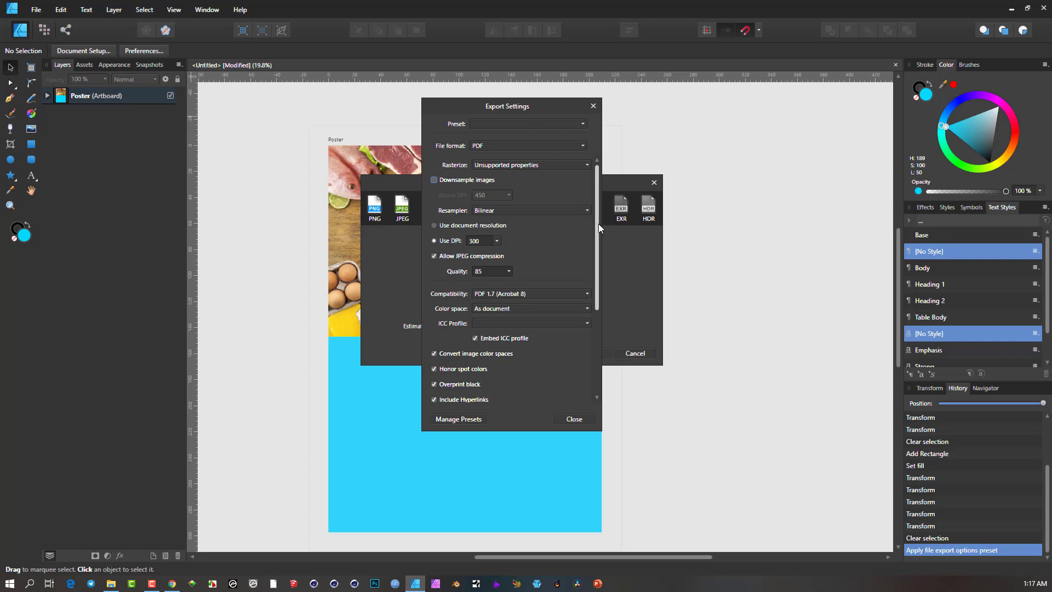
pyautogui.moveTo(598, 224); pyautogui.dragTo(597, 326)
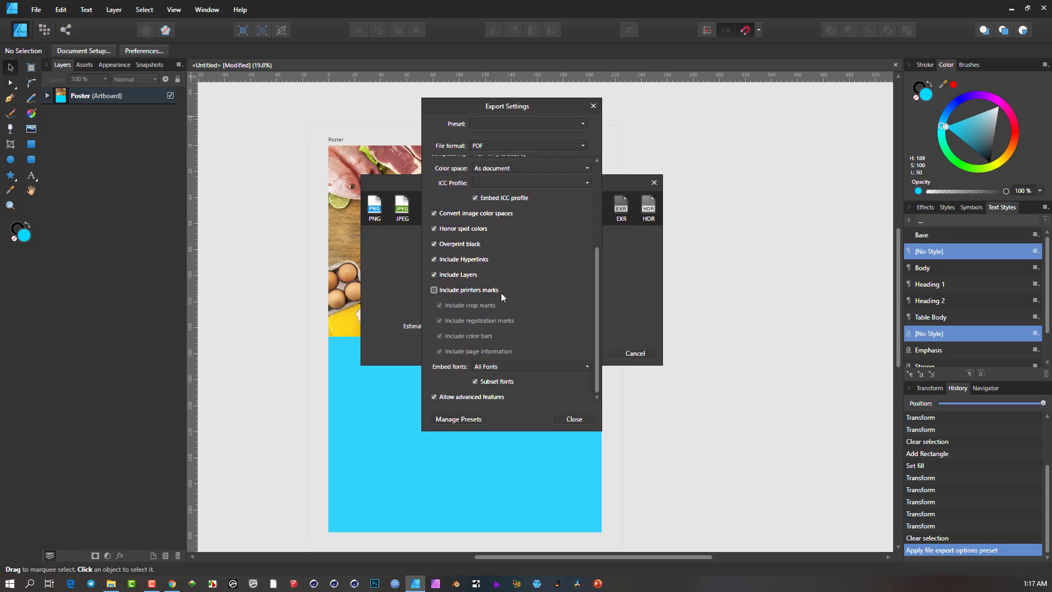
pyautogui.click(434, 291)
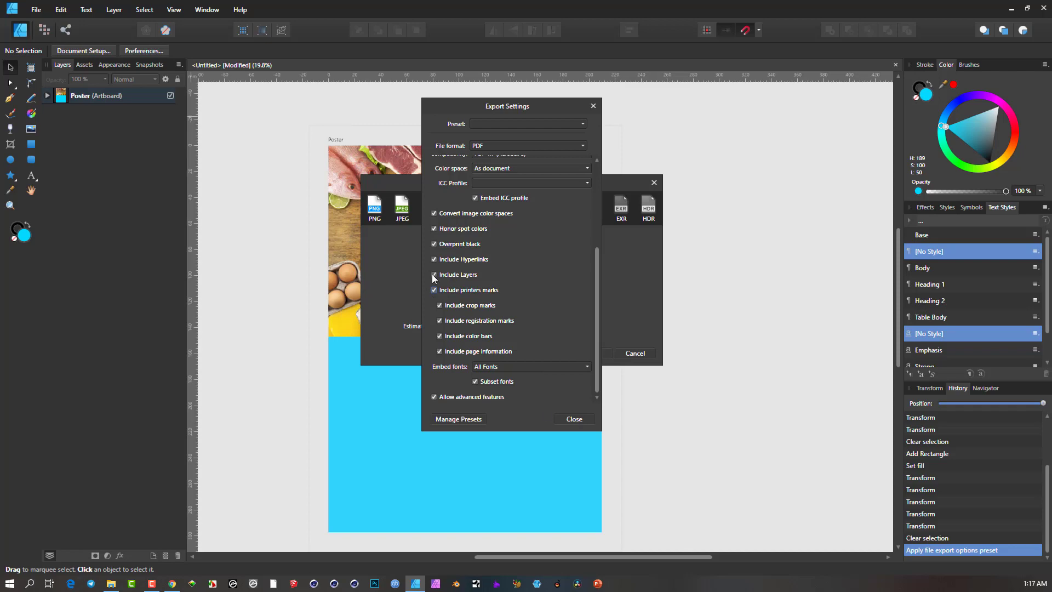
pyautogui.click(434, 290)
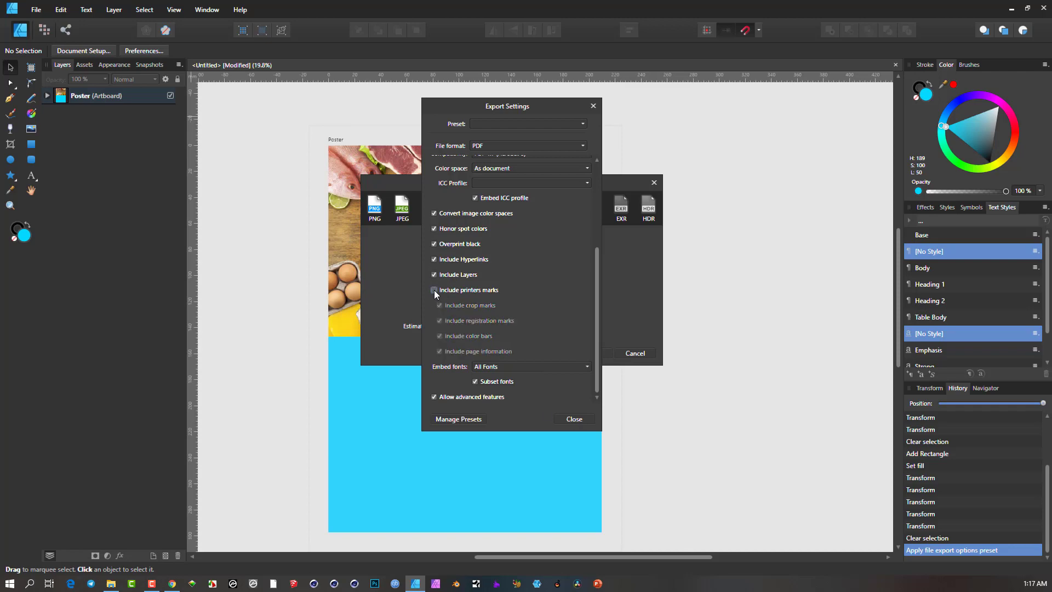
pyautogui.click(434, 290)
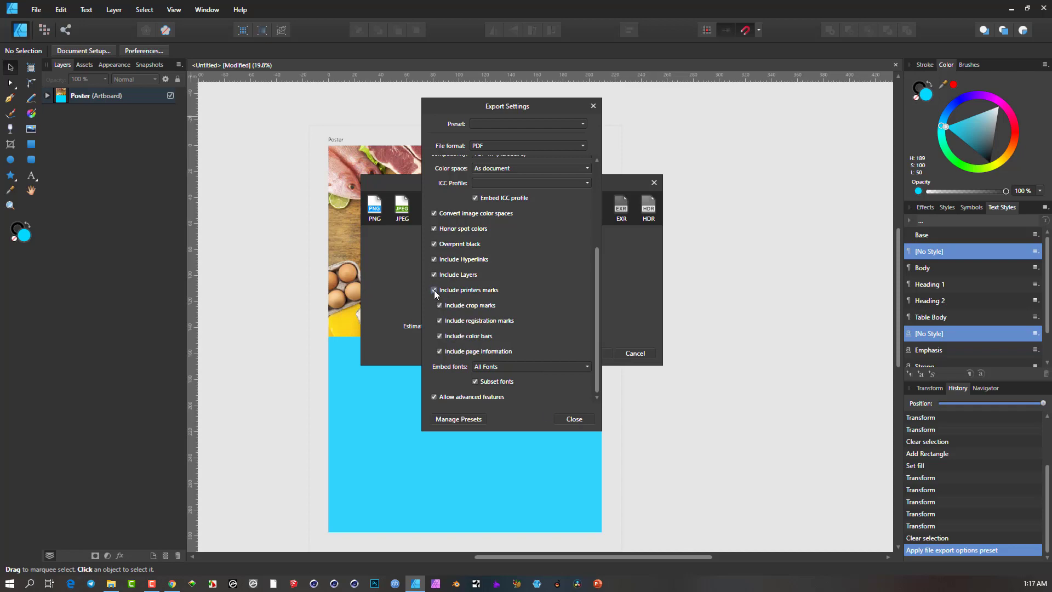
pyautogui.click(573, 418)
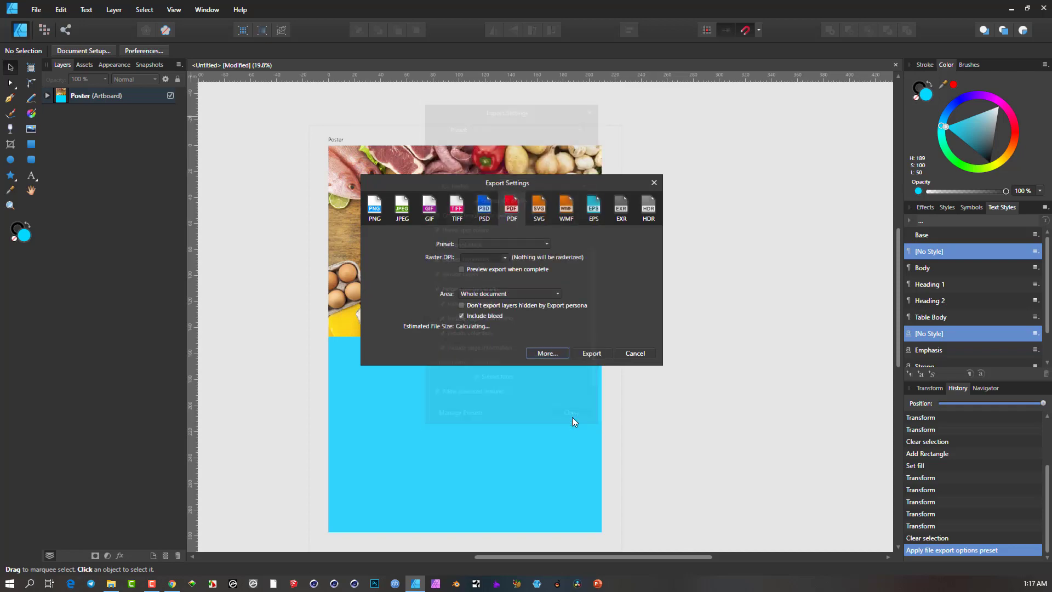
# - Export the poster as 123.pdf, replacing the existing file
pyautogui.click(596, 354)
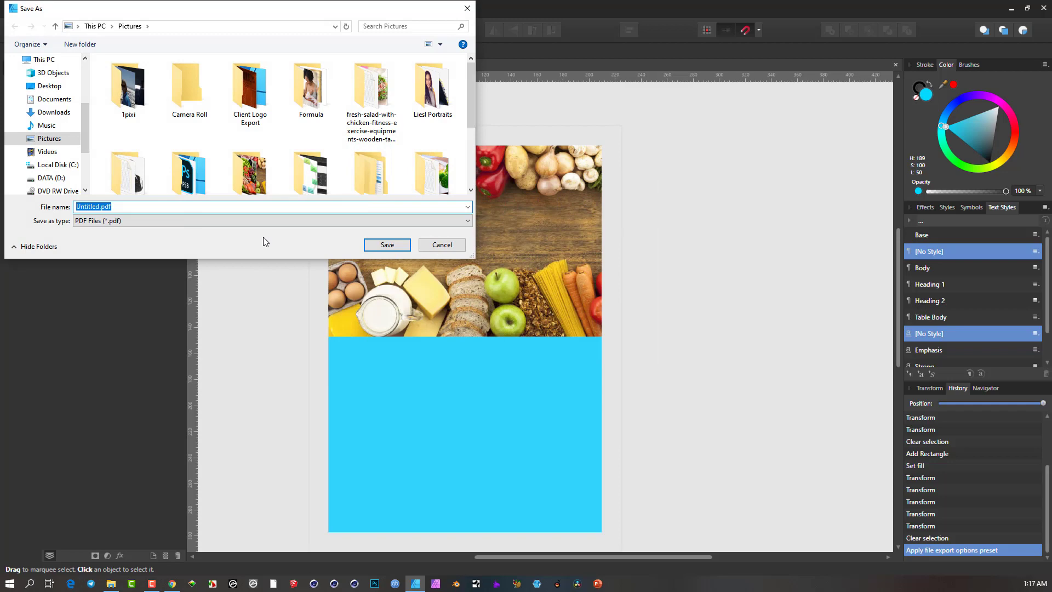
pyautogui.write('123')
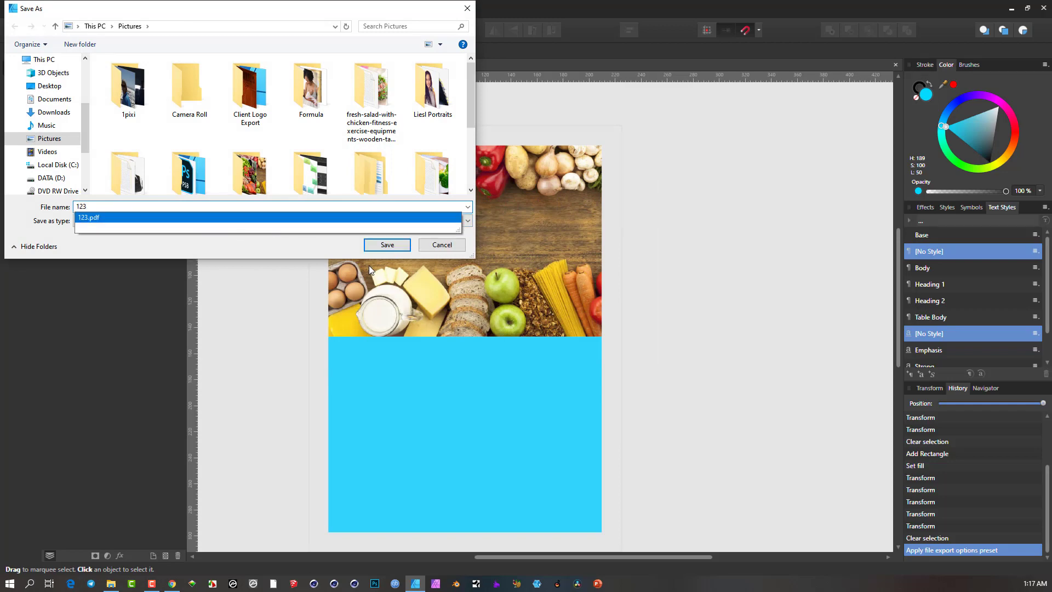
pyautogui.click(387, 245)
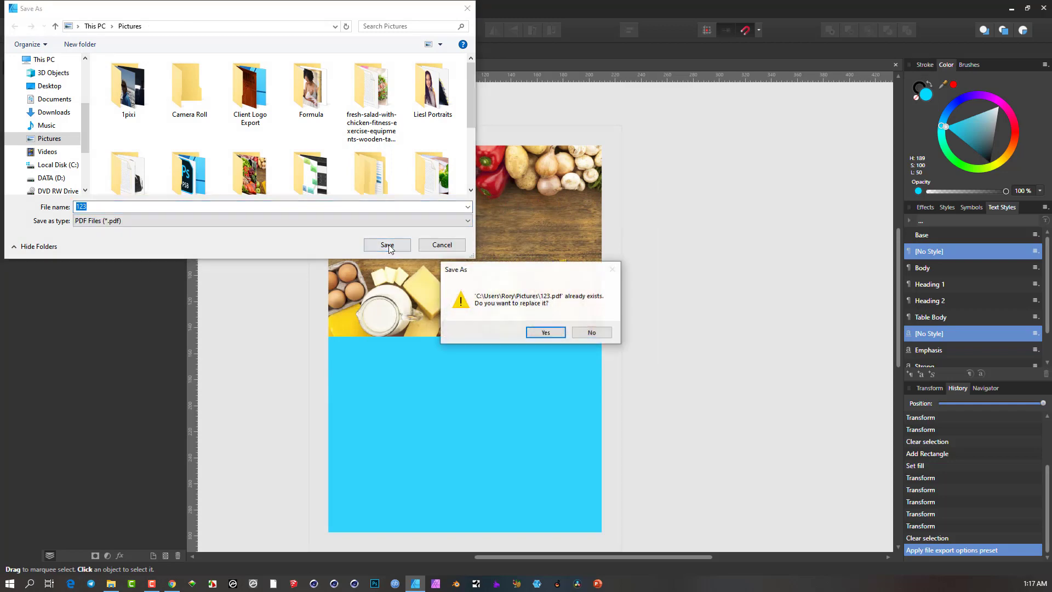
pyautogui.click(550, 333)
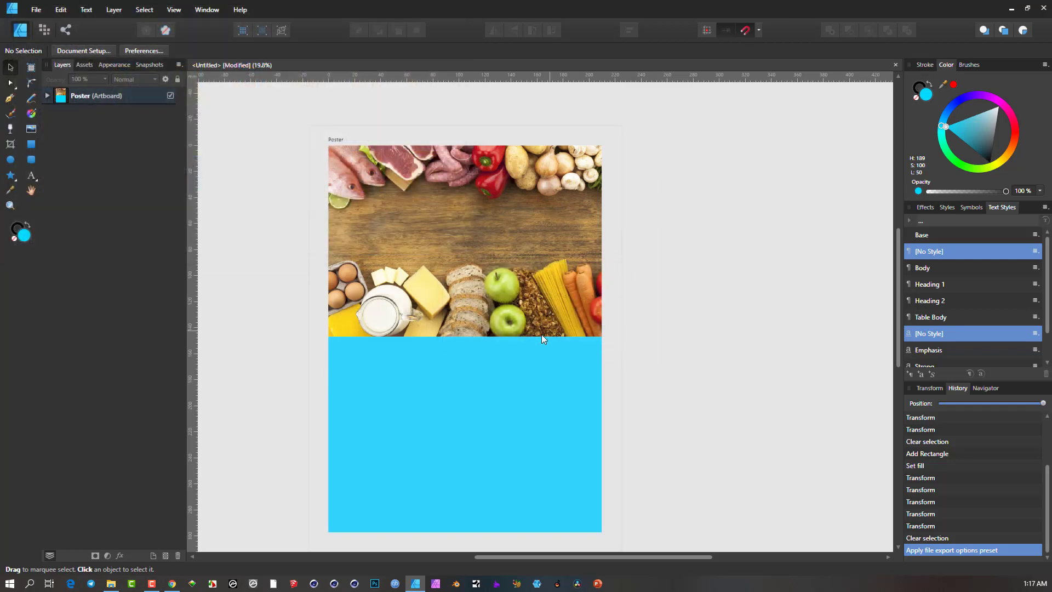
pyautogui.click(175, 584)
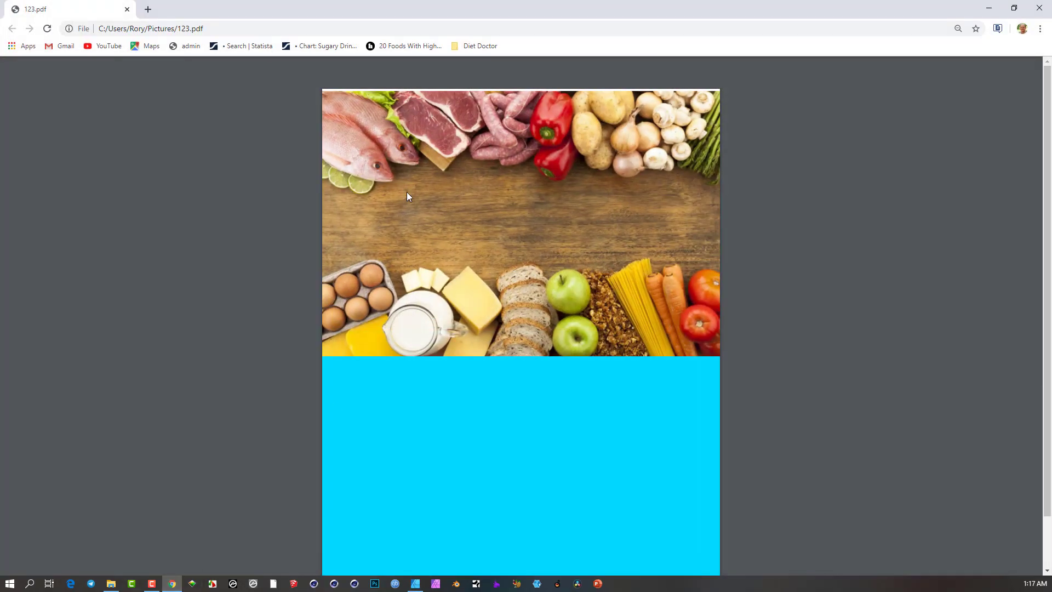
# - Reload 123.pdf in Chrome and scroll through it to check the crop marks and colour bars
pyautogui.click(48, 30)
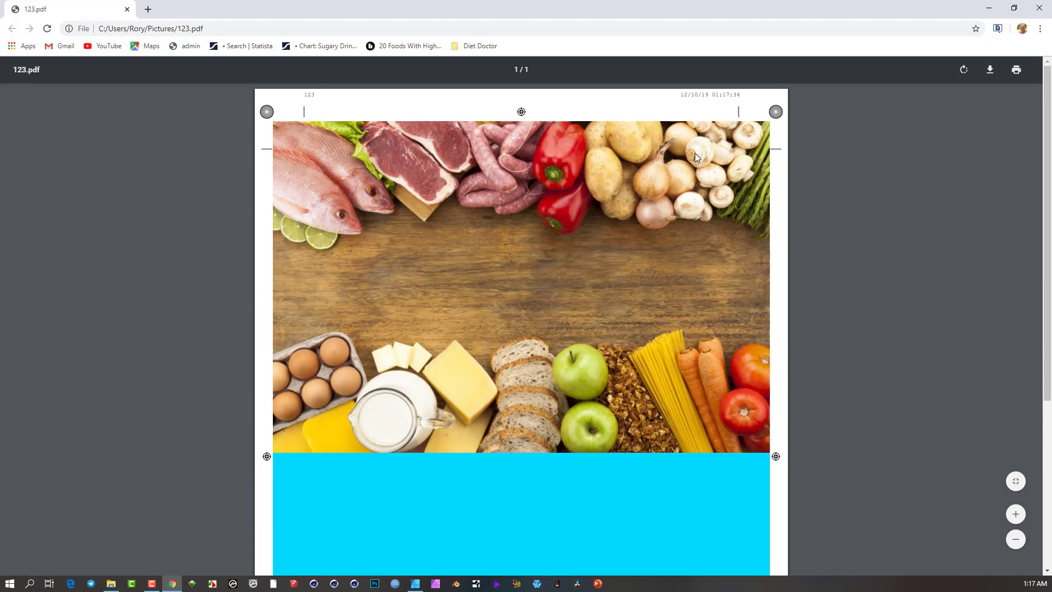
pyautogui.scroll(-5, 744, 214)
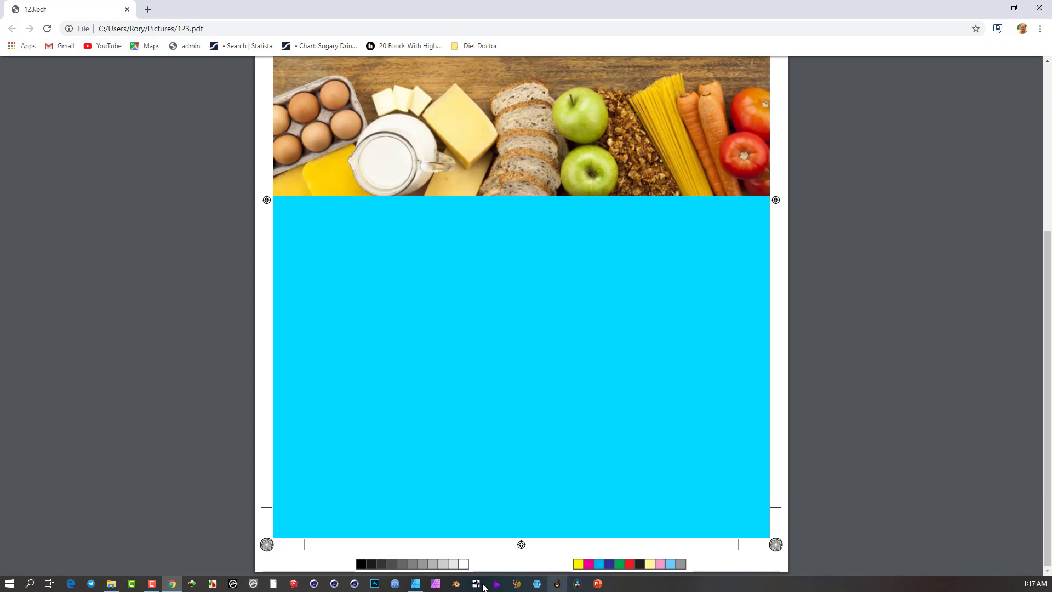
pyautogui.scroll(5, 504, 447)
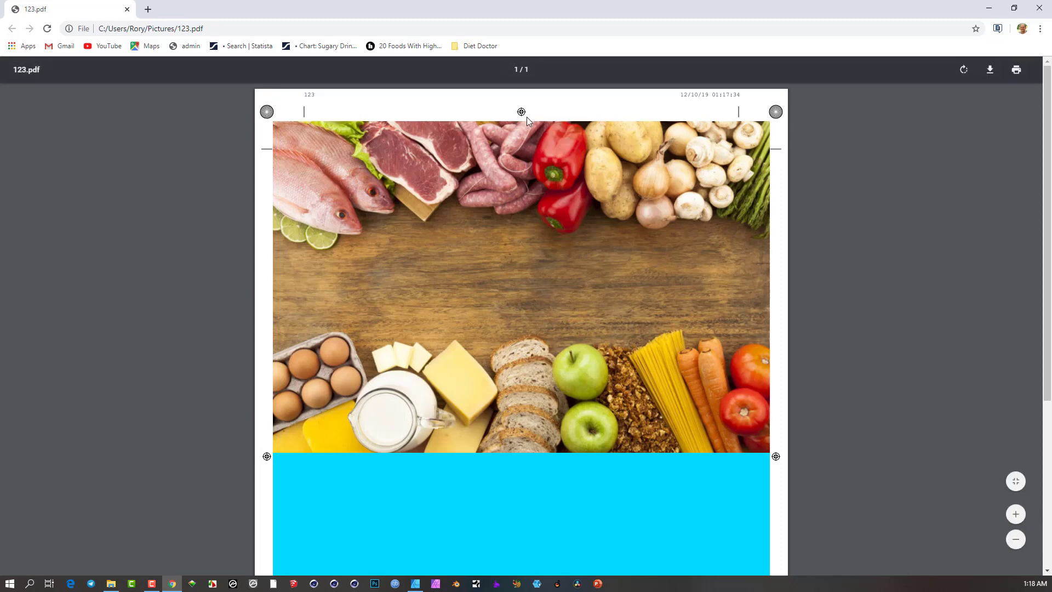
pyautogui.scroll(-5, 731, 262)
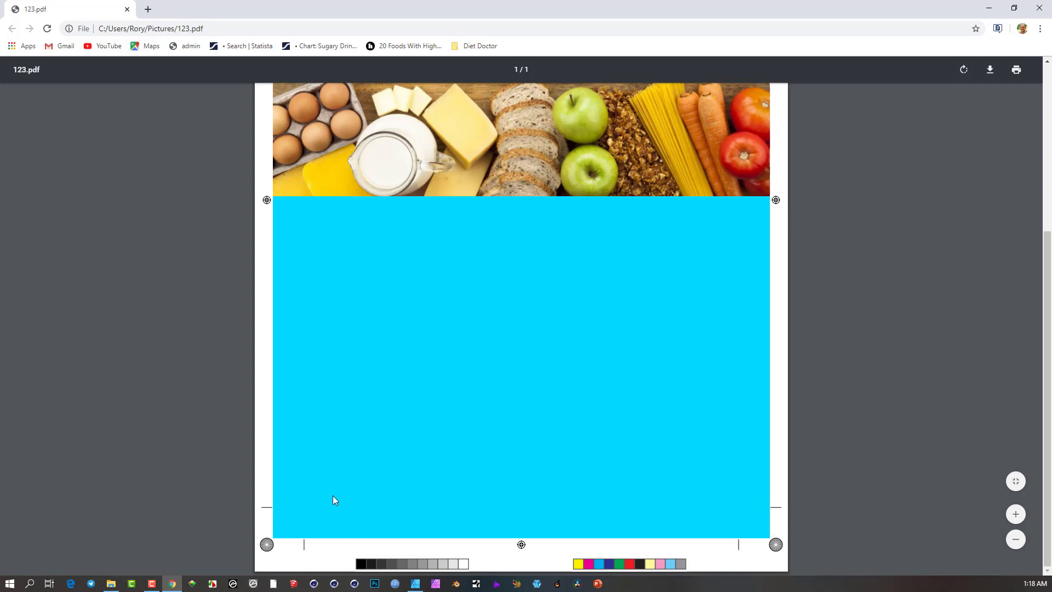
# - Close the poster document in Affinity Designer without saving changes
pyautogui.click(989, 7)
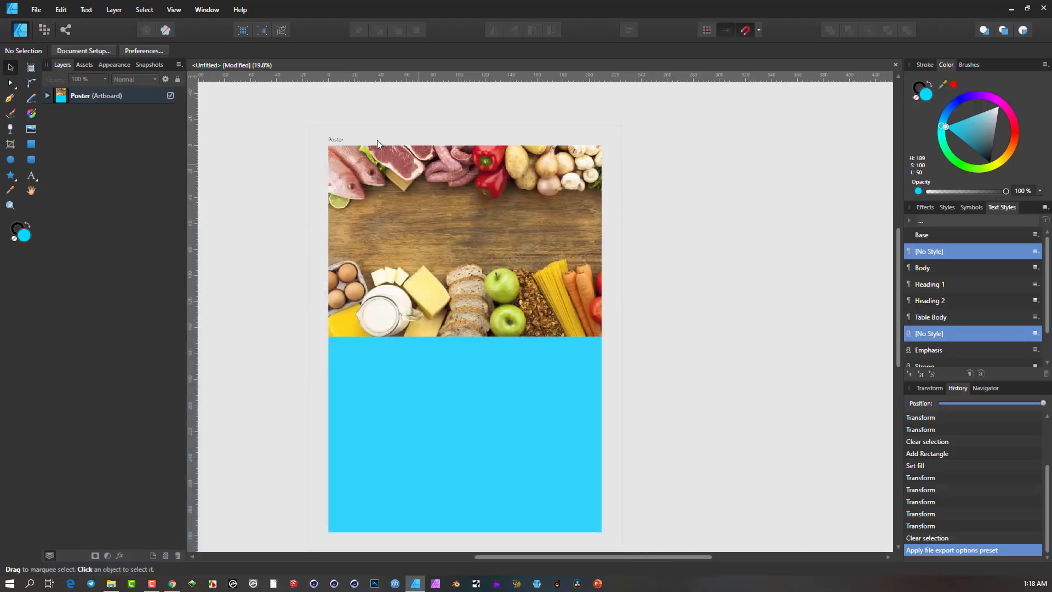
pyautogui.click(896, 64)
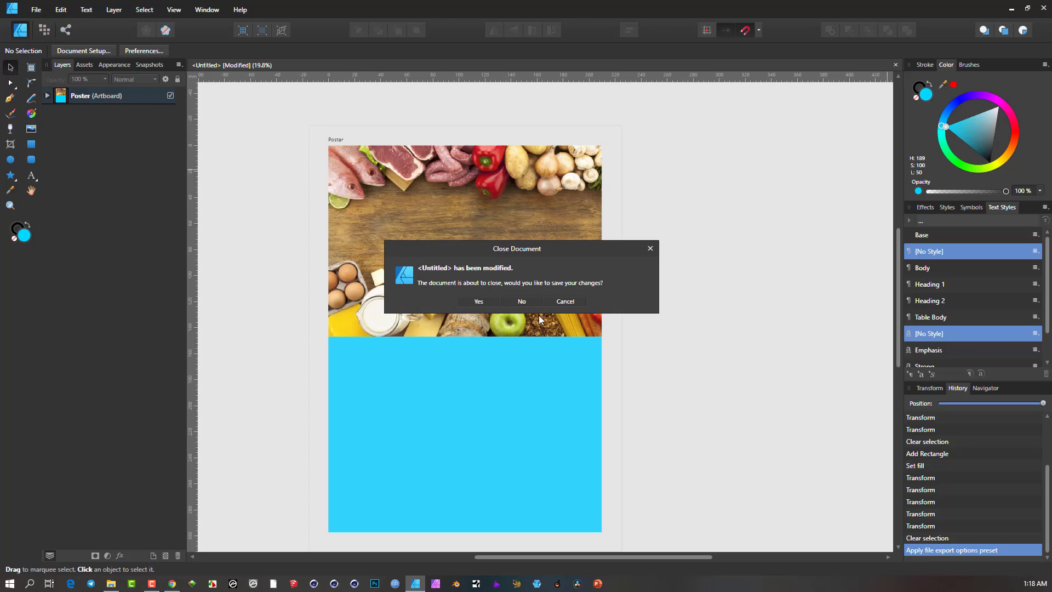
pyautogui.click(521, 302)
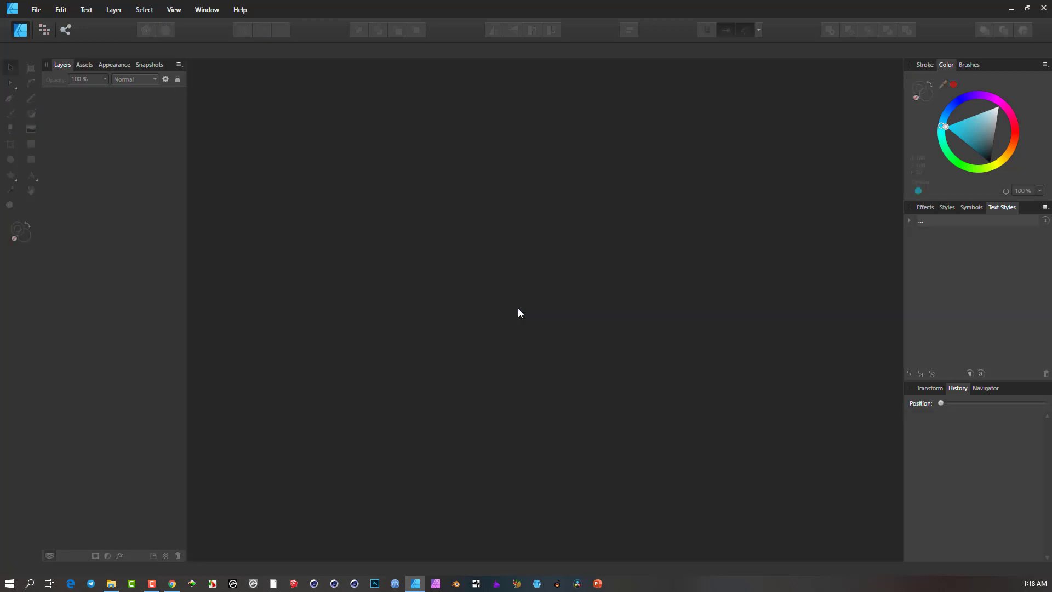
# - In File > New, set 5 mm bleed on all sides and a landscape 100 × 80 mm page
pyautogui.click(36, 10)
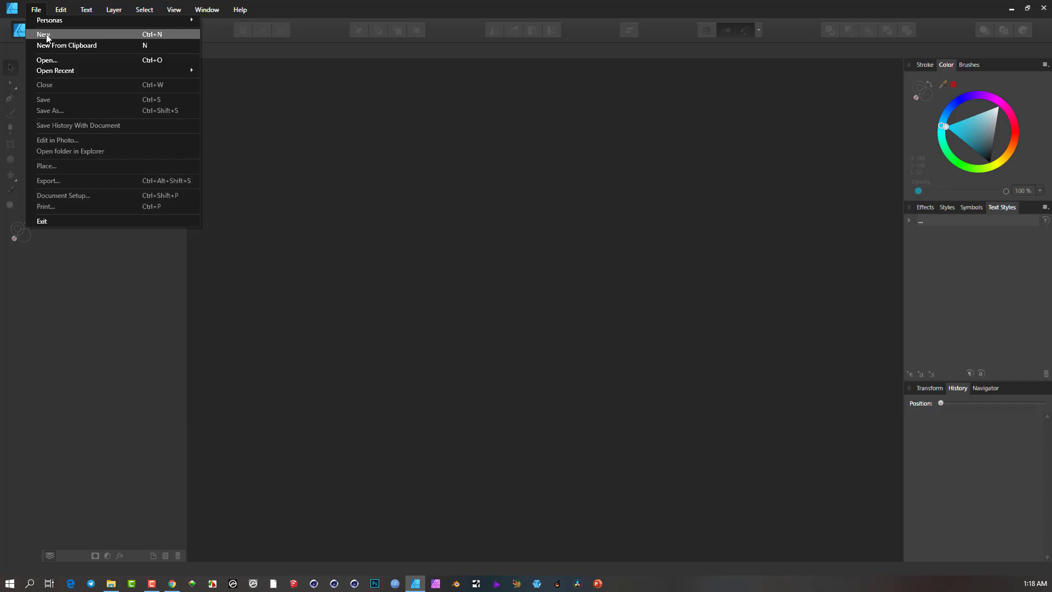
pyautogui.click(47, 36)
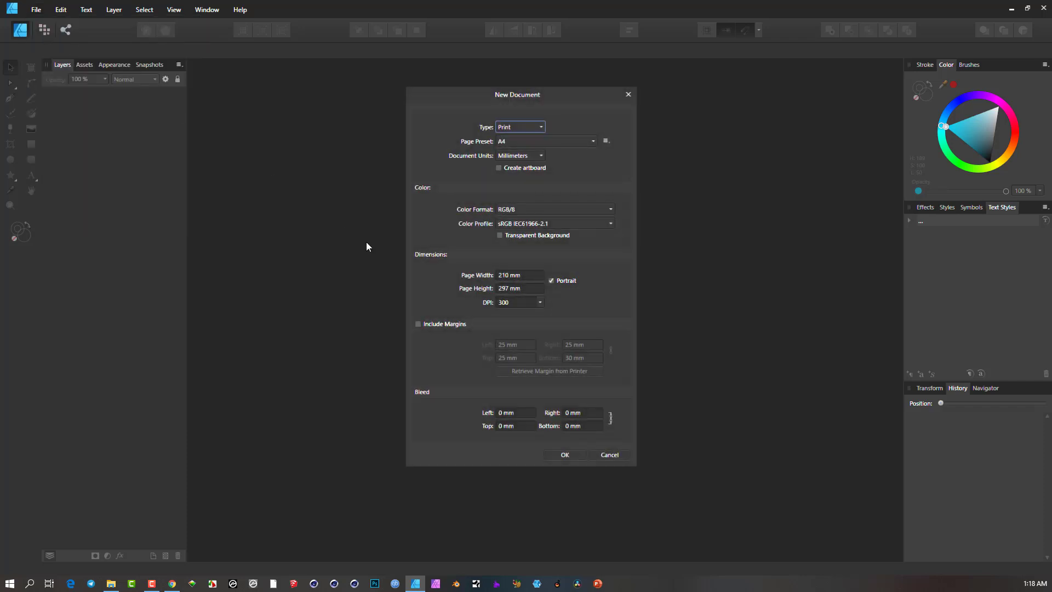
pyautogui.click(521, 414)
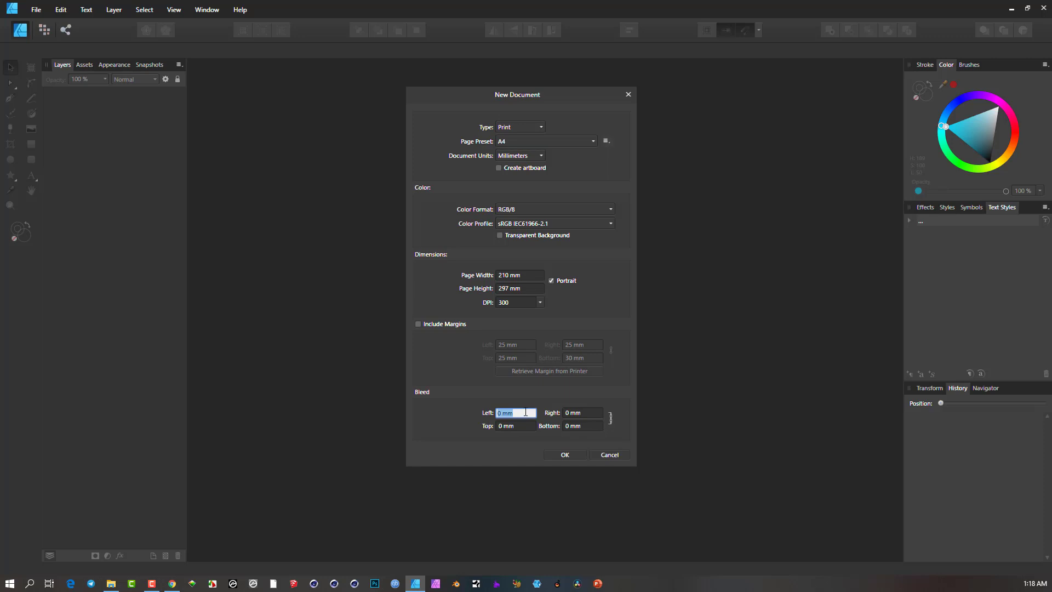
pyautogui.write('5')
pyautogui.press('Tab')
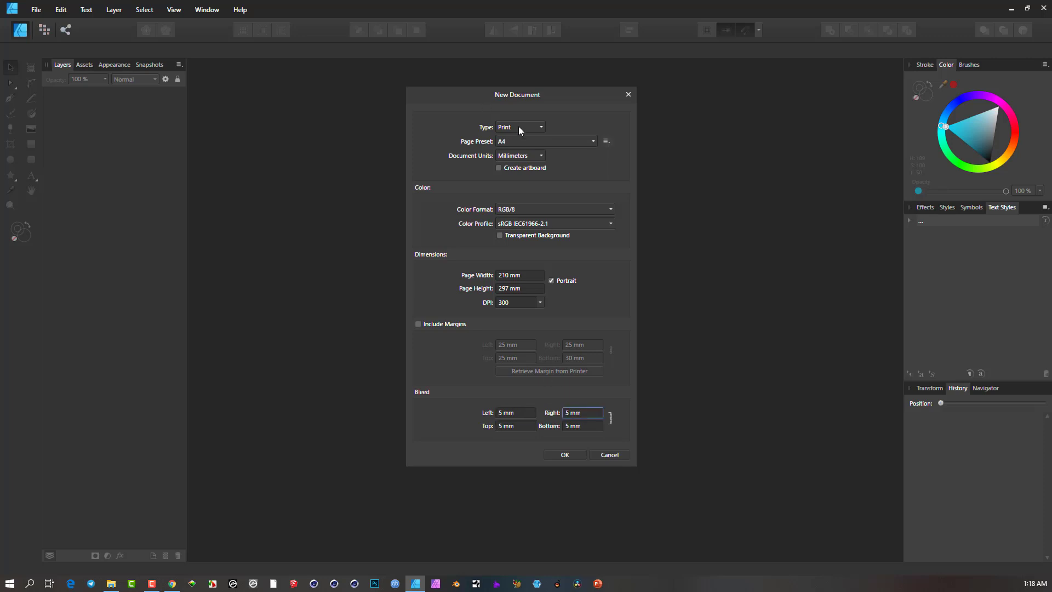
pyautogui.click(552, 281)
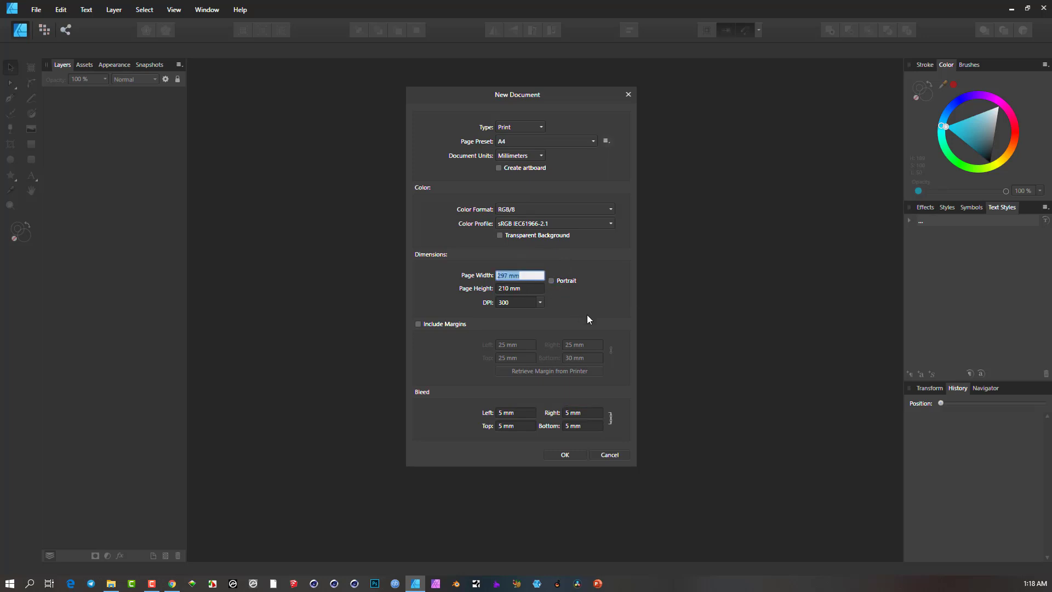
pyautogui.write('100')
pyautogui.press('Tab')
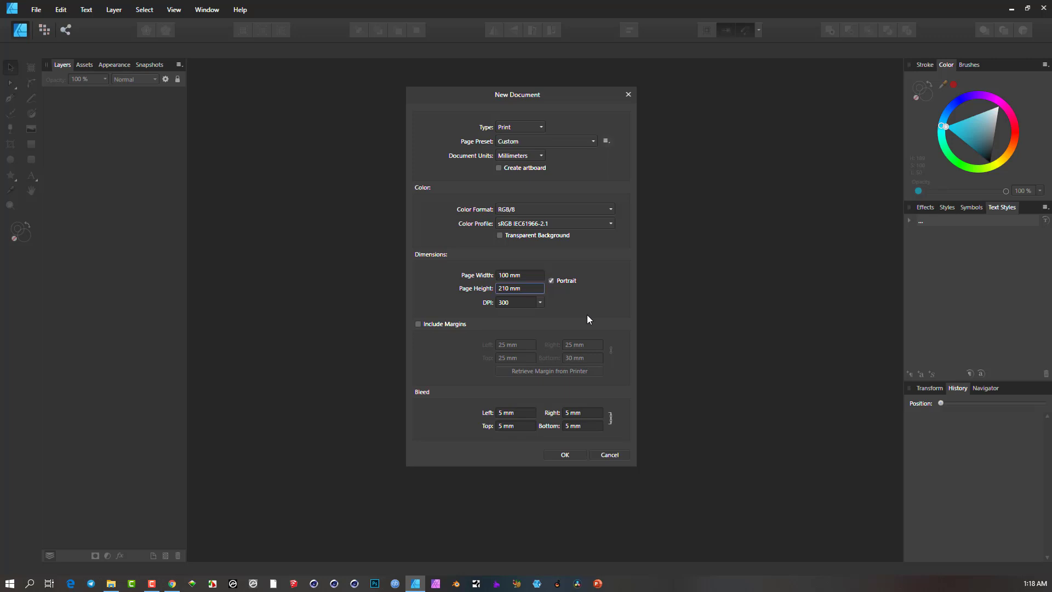
pyautogui.write('80')
pyautogui.press('Tab')
# - Create the 100 × 80 mm document and add artistic text 'Hello' near the page's top left
pyautogui.click(565, 454)
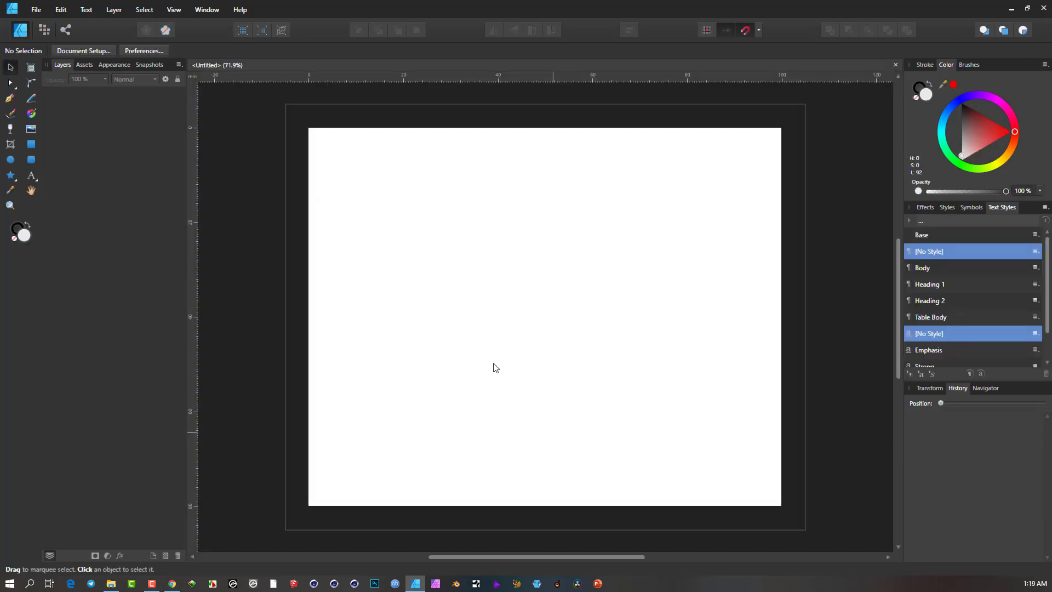
pyautogui.moveTo(494, 329); pyautogui.dragTo(418, 305)
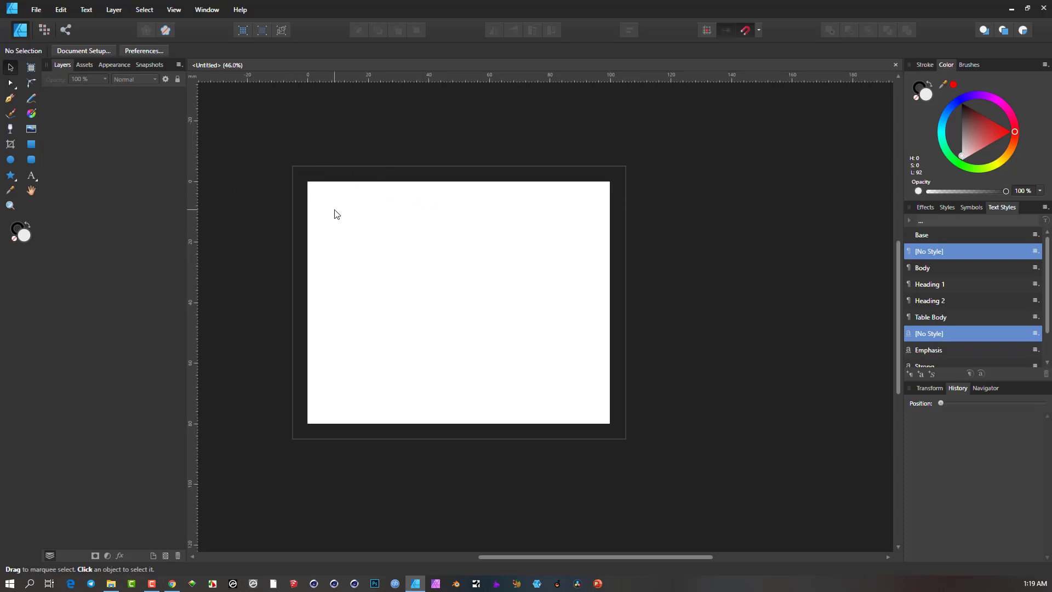
pyautogui.click(37, 177)
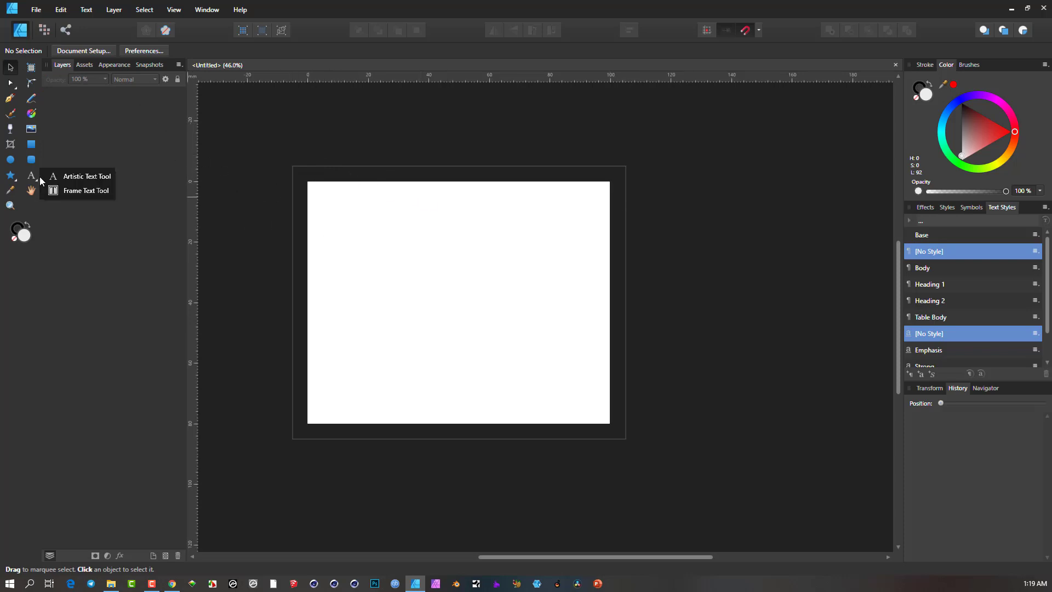
pyautogui.click(58, 176)
pyautogui.moveTo(329, 212); pyautogui.dragTo(341, 242)
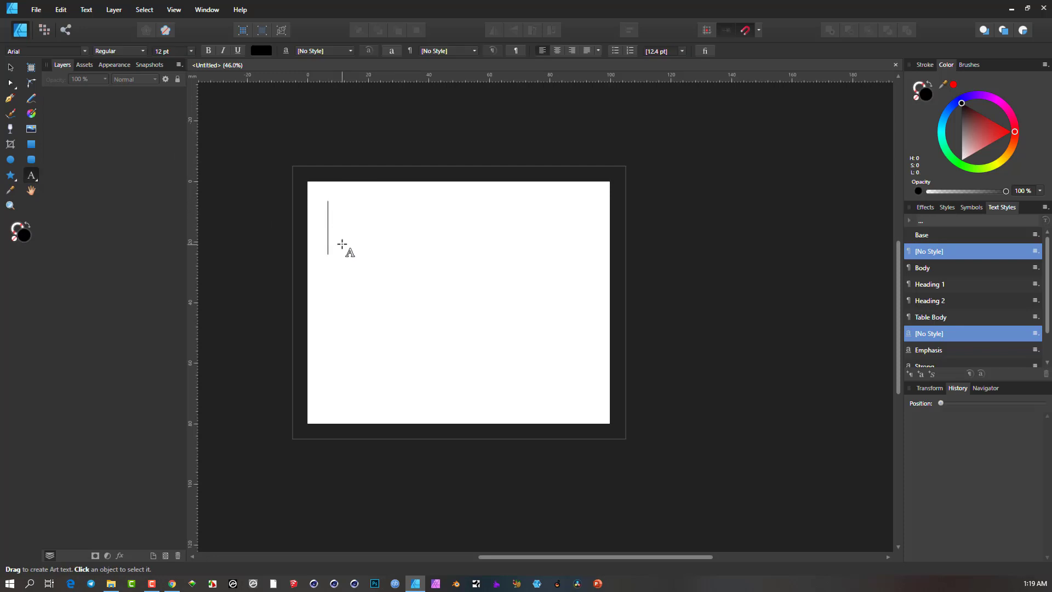
pyautogui.write('Hello')
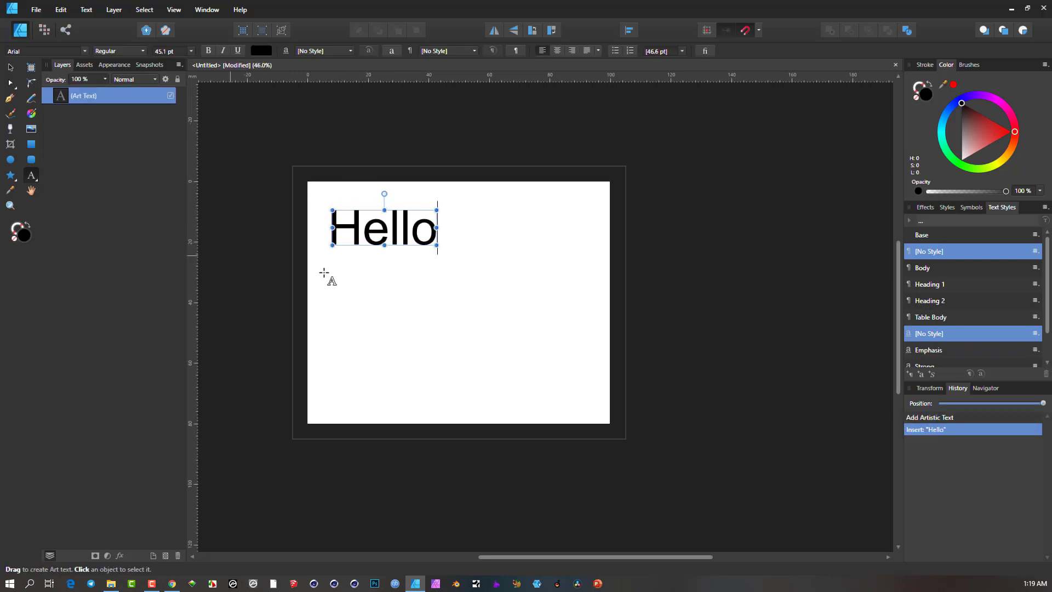
# - Make all of the Hello text bold and deselect it
pyautogui.hotkey('ctrl', 'a')
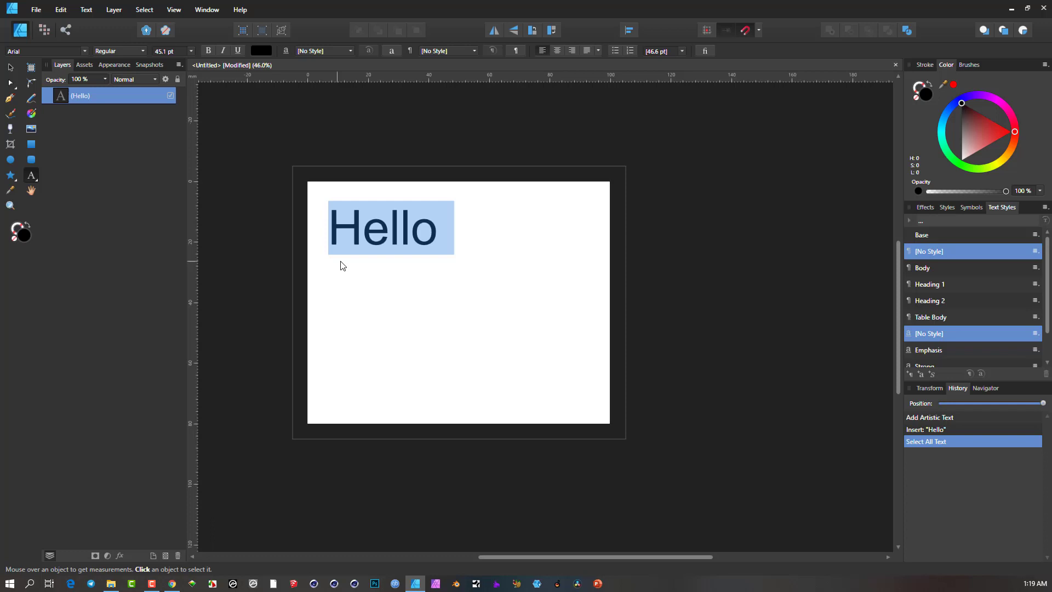
pyautogui.click(209, 51)
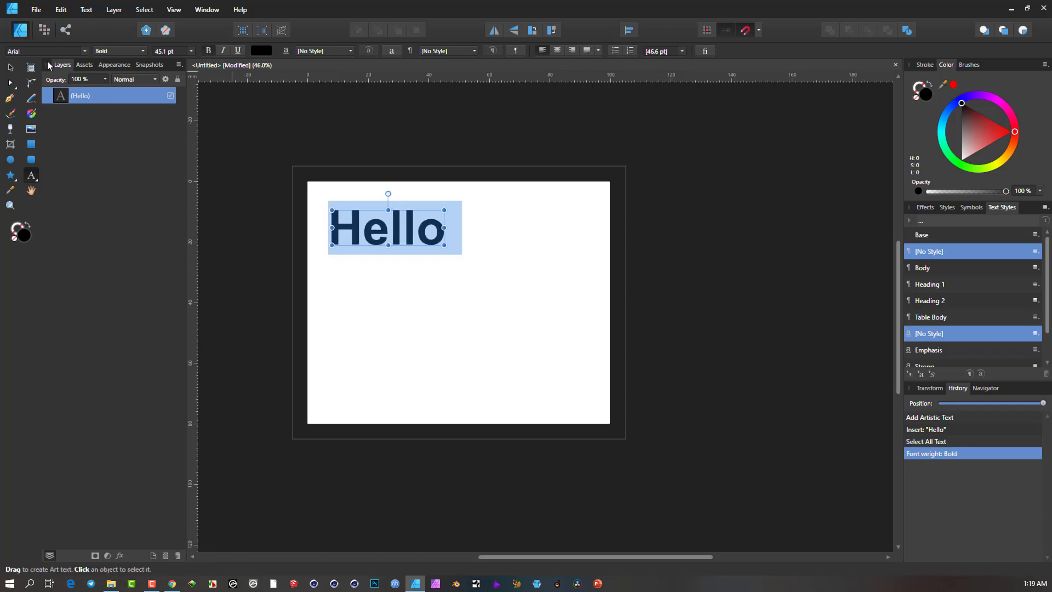
pyautogui.click(10, 67)
pyautogui.click(385, 139)
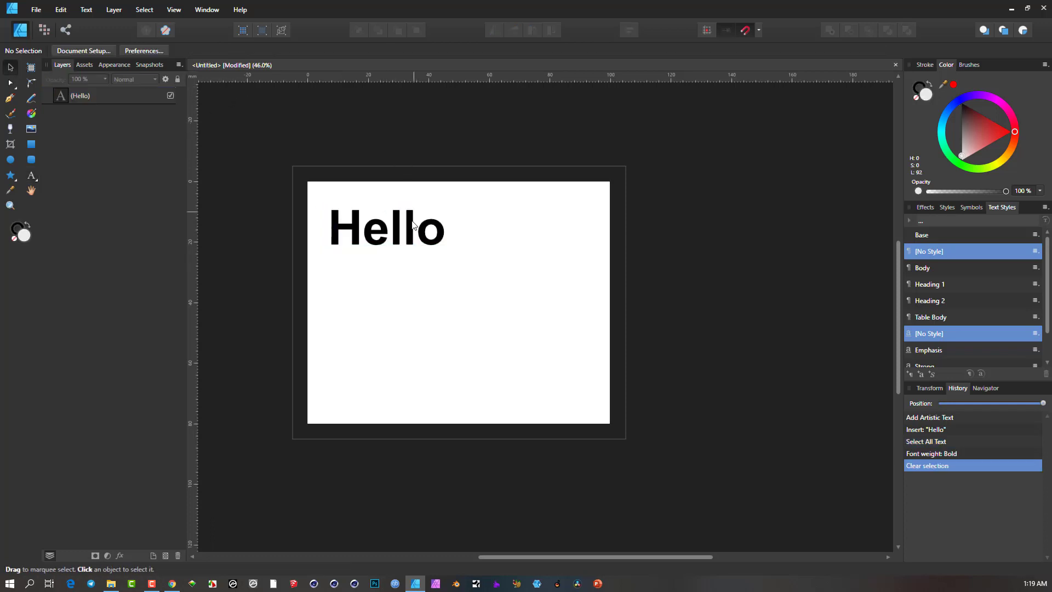
# - Place realfood2.jpg from the Real Food folder, showing All Documents to find it
pyautogui.click(36, 9)
pyautogui.click(79, 164)
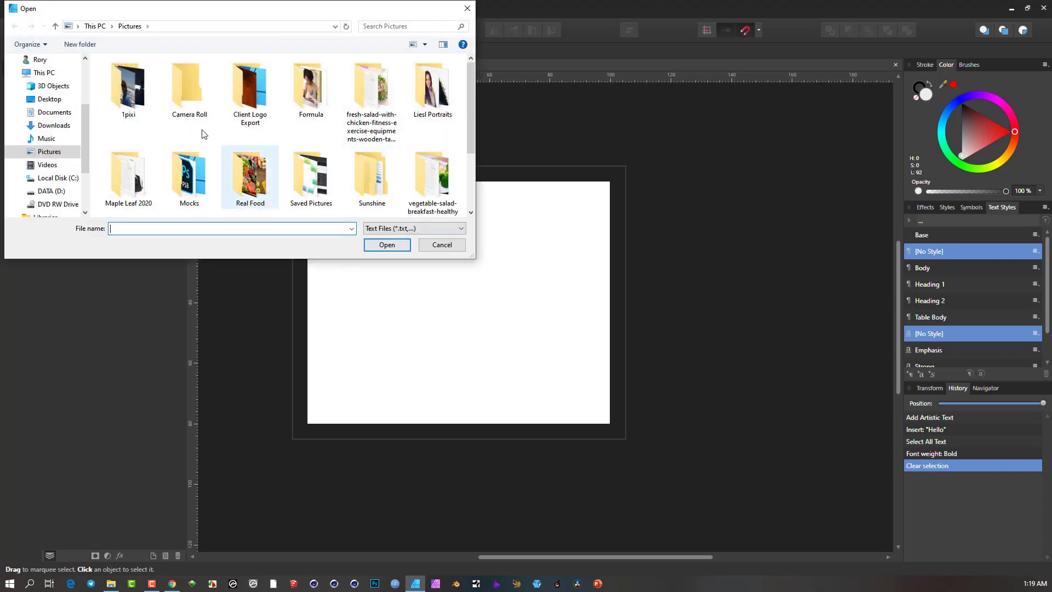
pyautogui.doubleClick(243, 174)
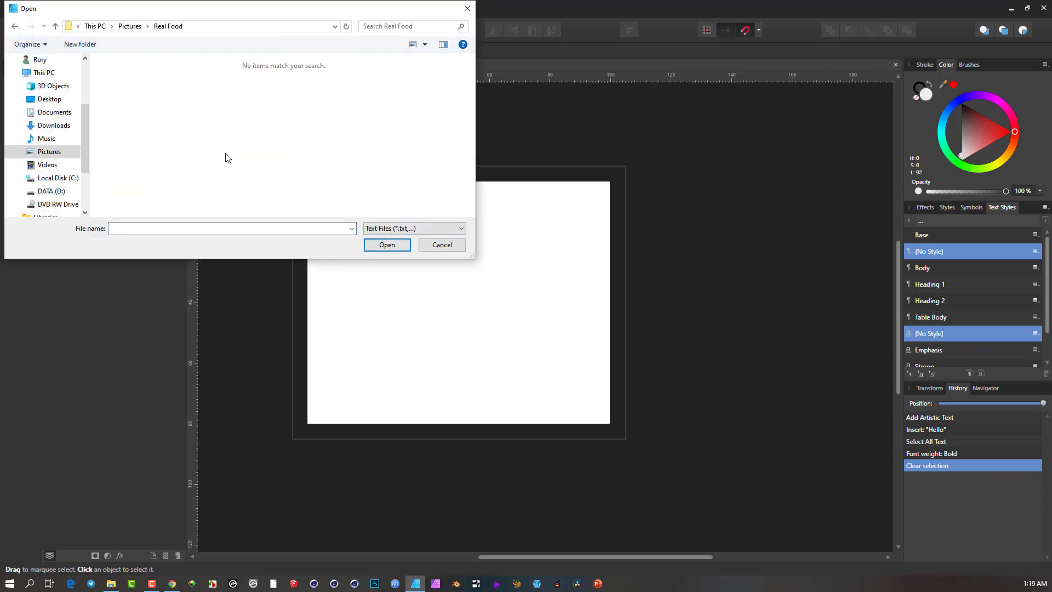
pyautogui.click(382, 230)
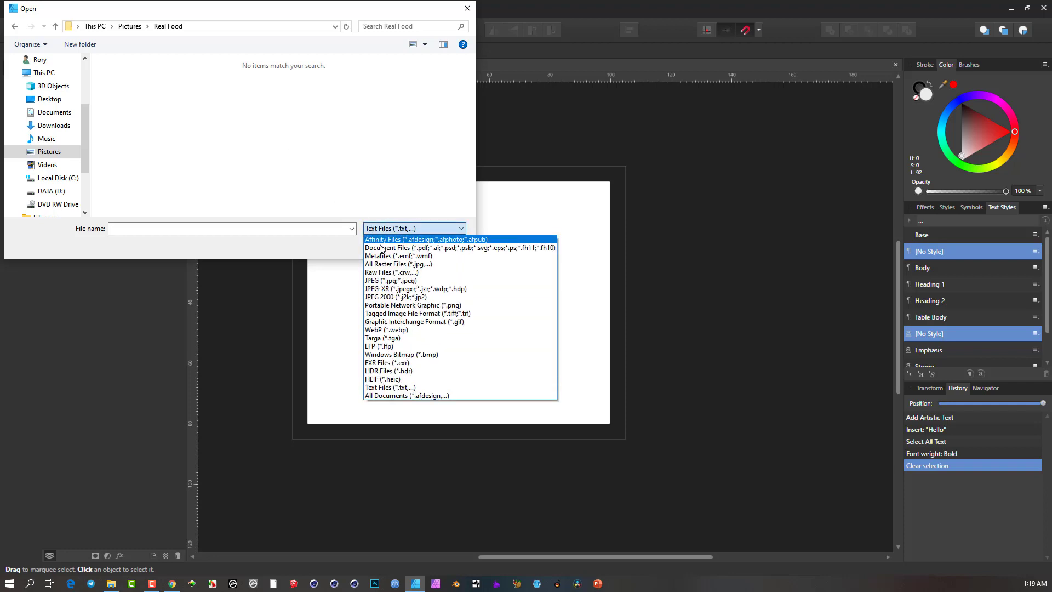
pyautogui.click(405, 246)
pyautogui.click(408, 233)
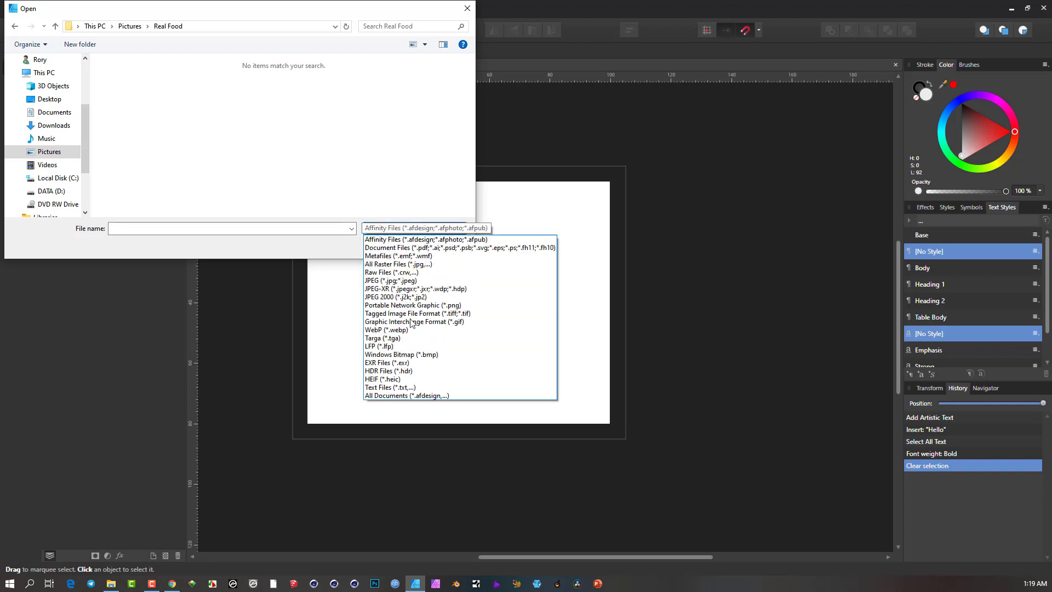
pyautogui.click(421, 396)
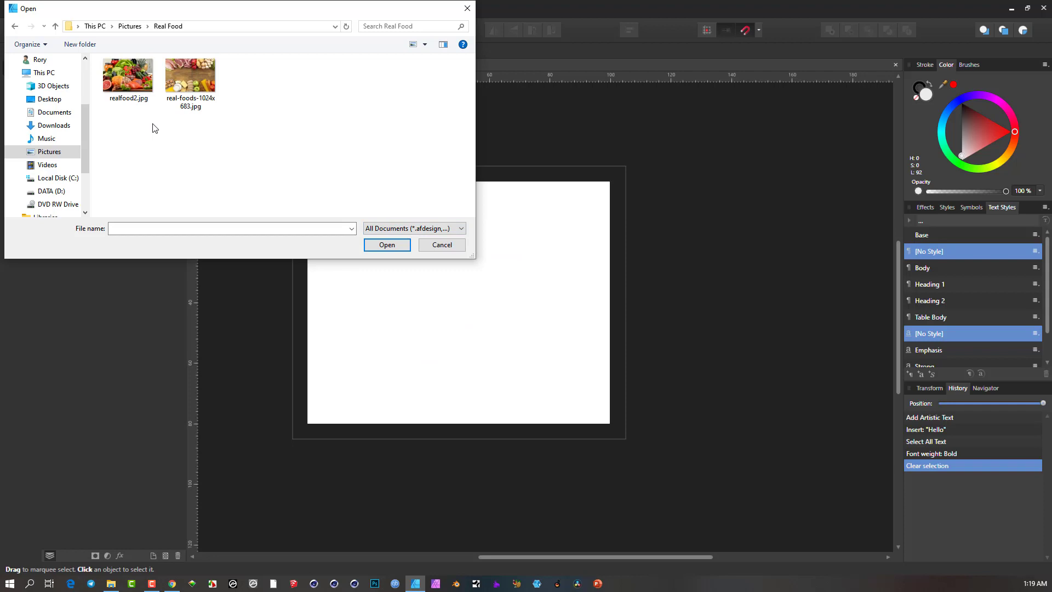
pyautogui.click(128, 76)
pyautogui.click(386, 245)
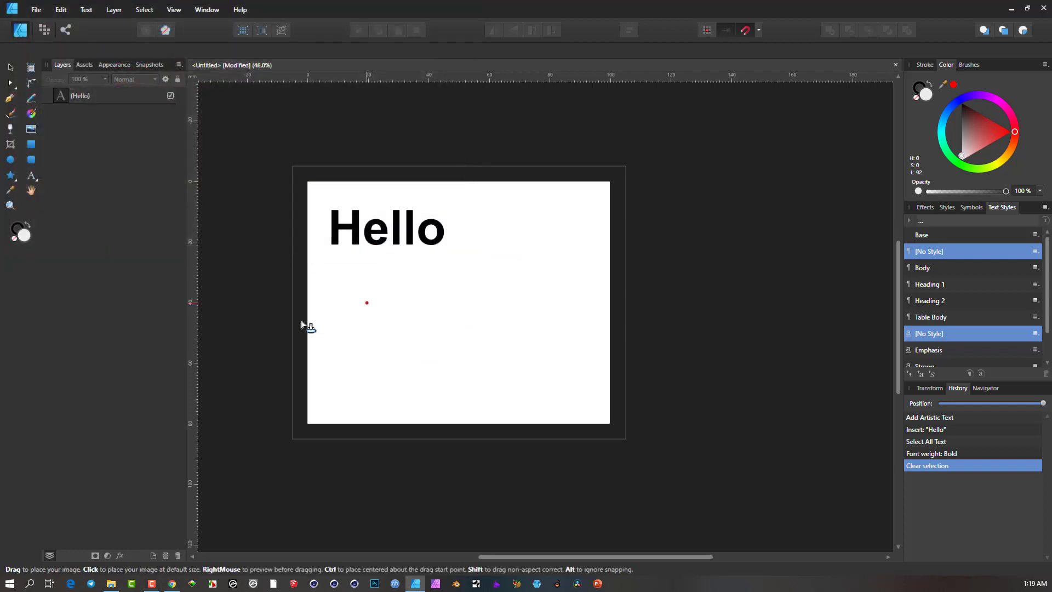
# - Position the food photo on the card's lower half and stretch it to the bleed edges
pyautogui.moveTo(294, 312); pyautogui.dragTo(655, 484)
pyautogui.moveTo(474, 402); pyautogui.dragTo(473, 362)
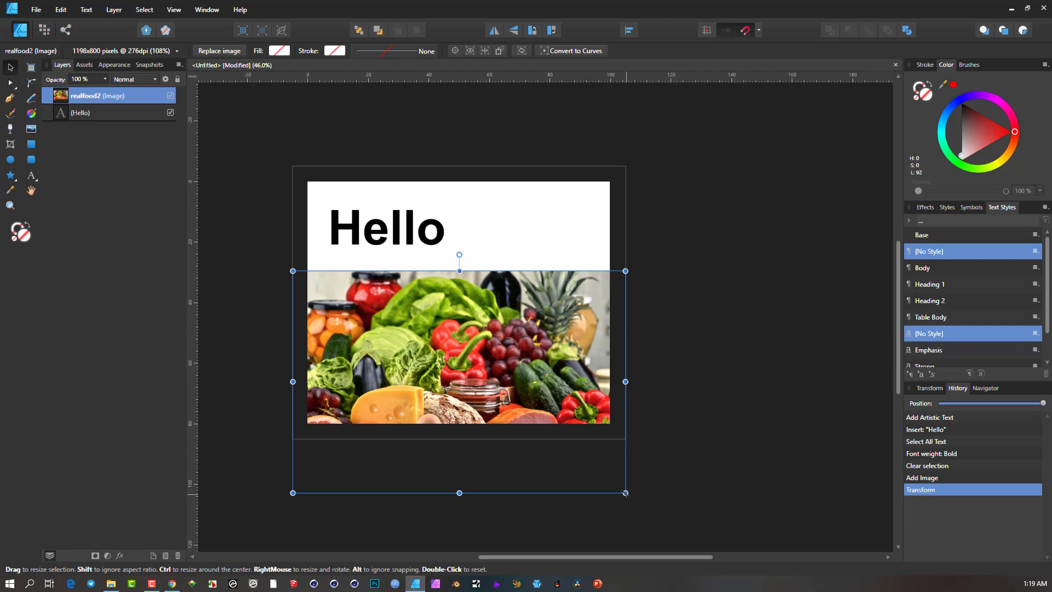
pyautogui.moveTo(626, 492)
pyautogui.mouseDown()
pyautogui.moveTo(622, 481)
pyautogui.moveTo(626, 492)
pyautogui.mouseUp()
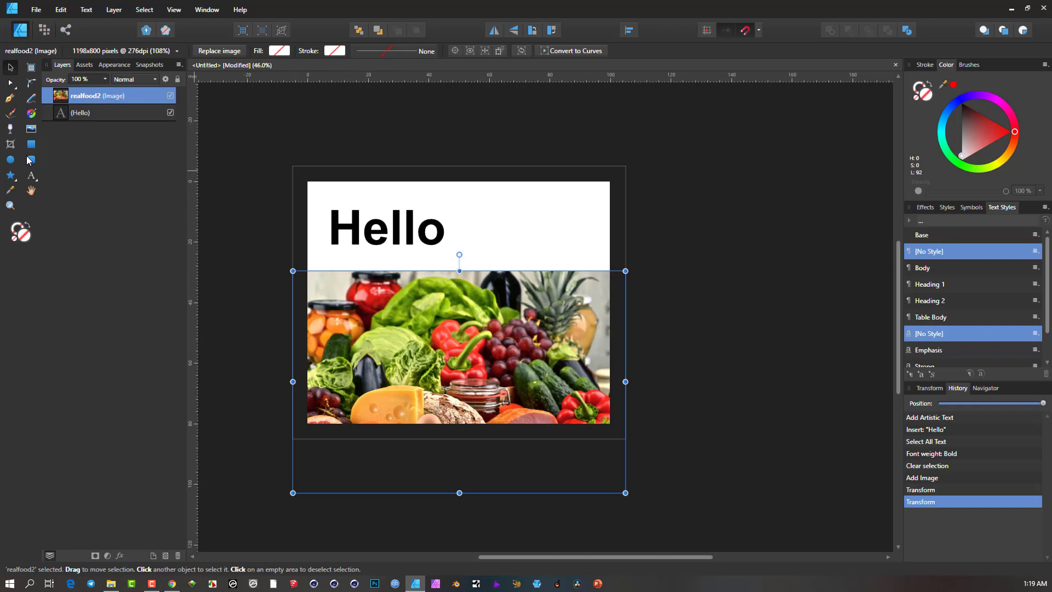
# - Draw a circle at the card's top-right corner, fill it yellow, and deselect it
pyautogui.click(10, 160)
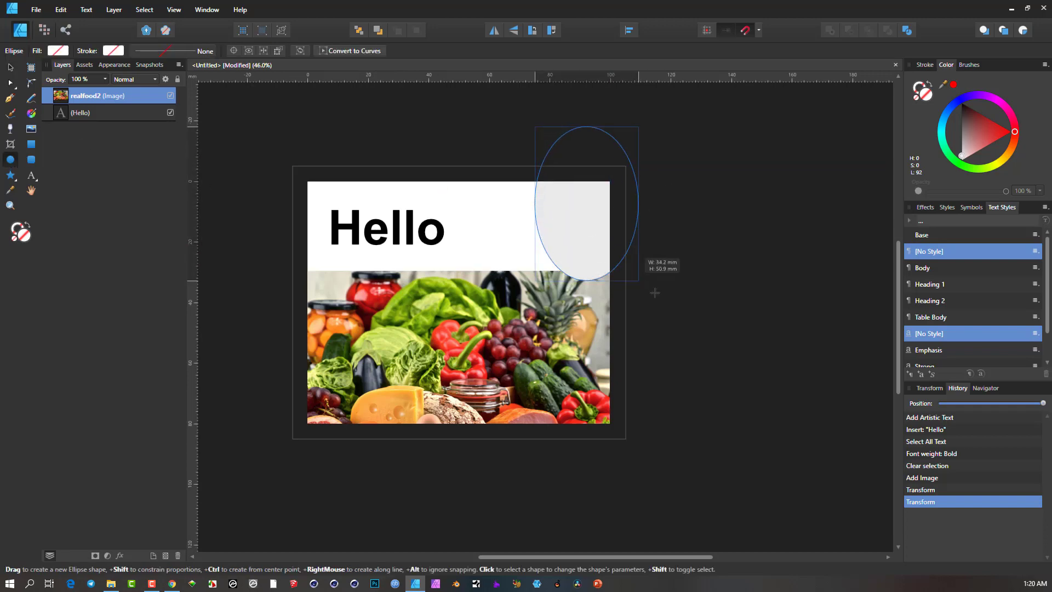
pyautogui.moveTo(654, 293); pyautogui.dragTo(688, 271)
pyautogui.moveTo(1009, 159); pyautogui.dragTo(989, 175)
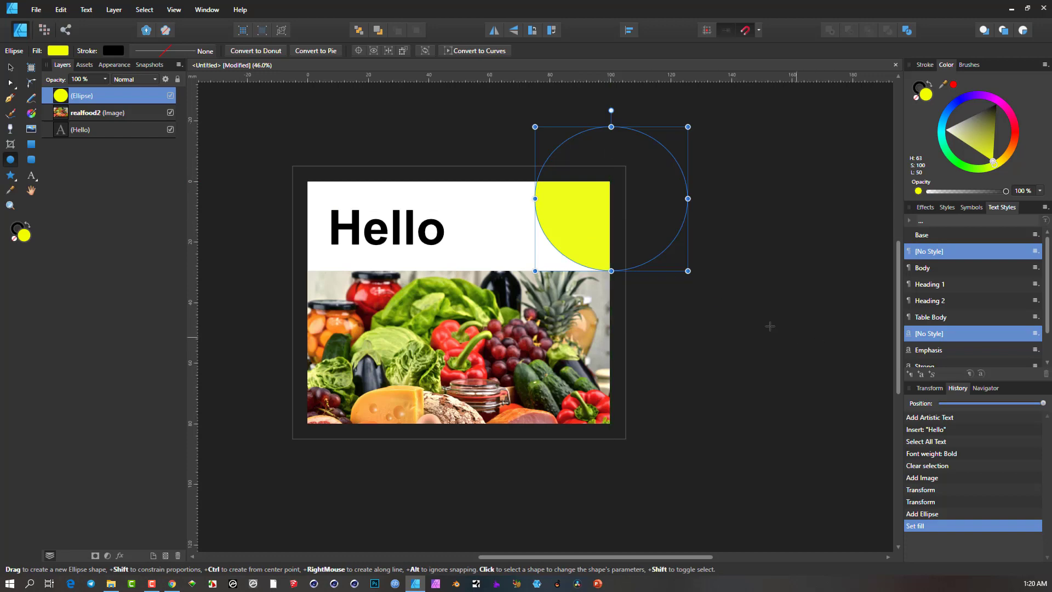
pyautogui.click(11, 67)
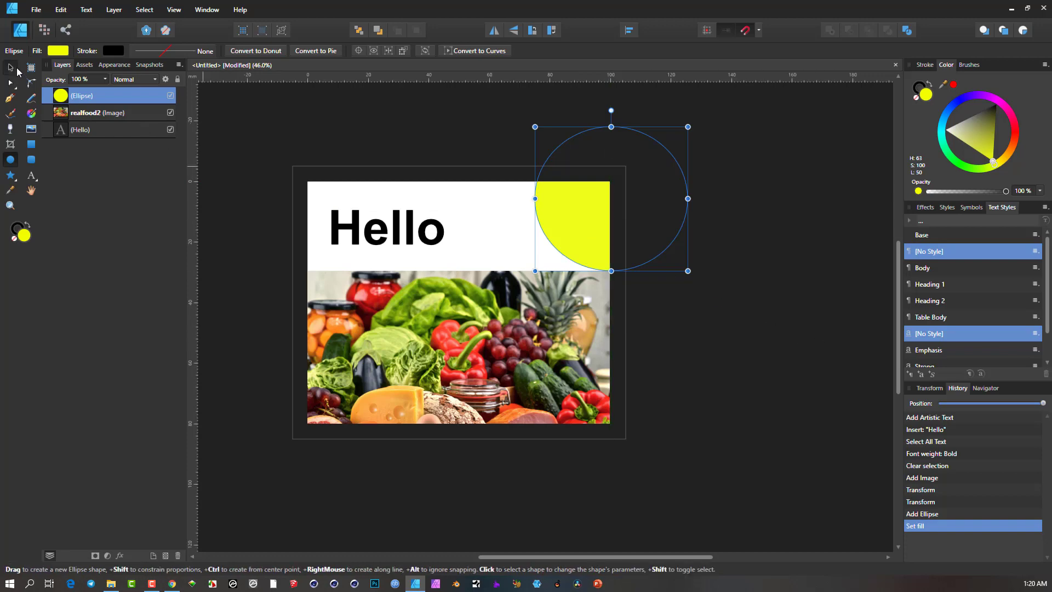
pyautogui.click(364, 116)
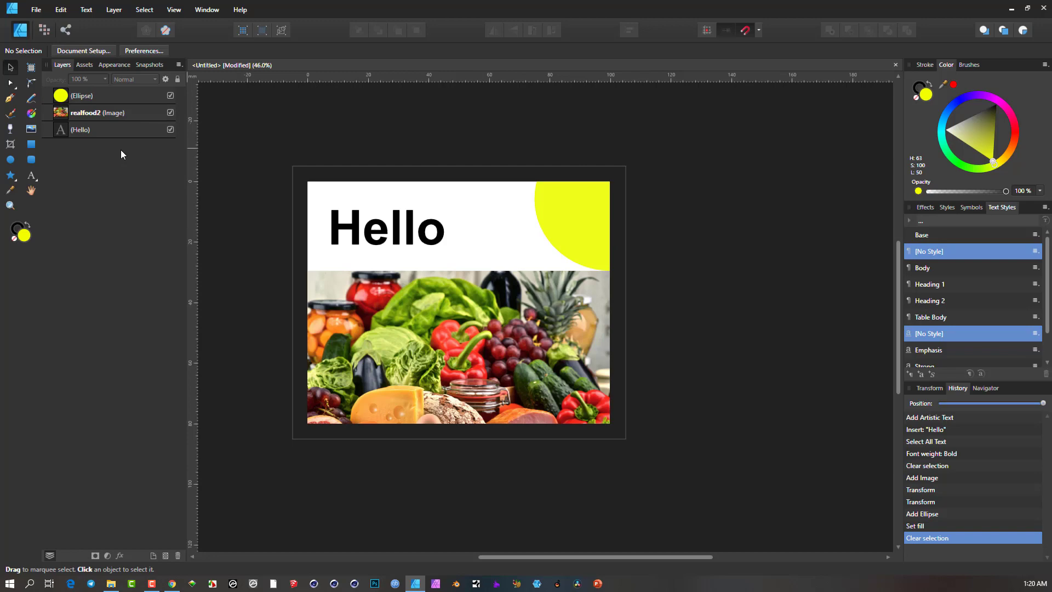
# - Draw a rectangle over the card's top band, fill it green, and send it to the back
pyautogui.click(32, 144)
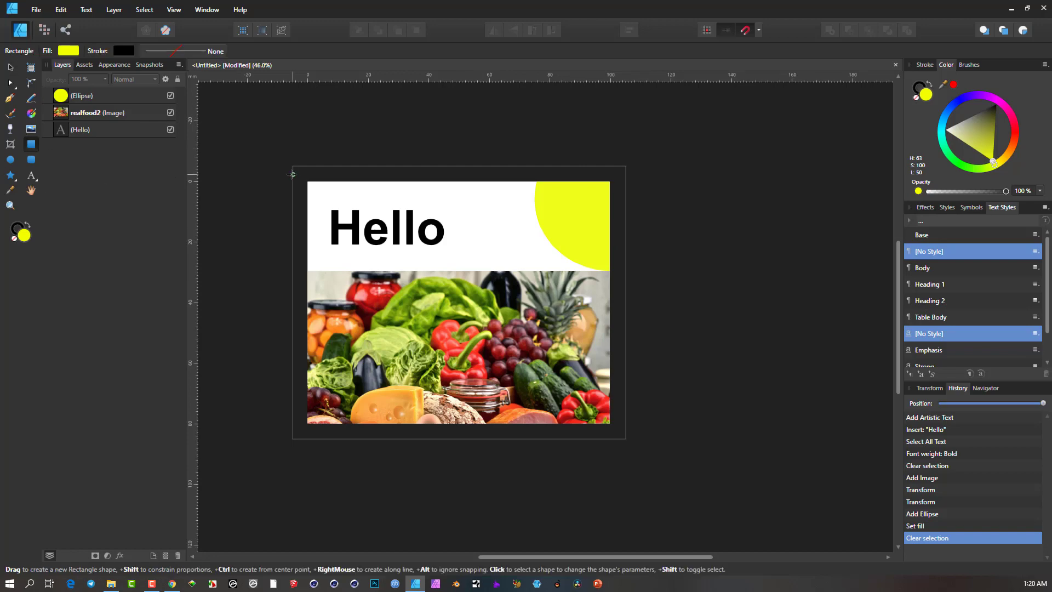
pyautogui.moveTo(292, 166); pyautogui.dragTo(627, 271)
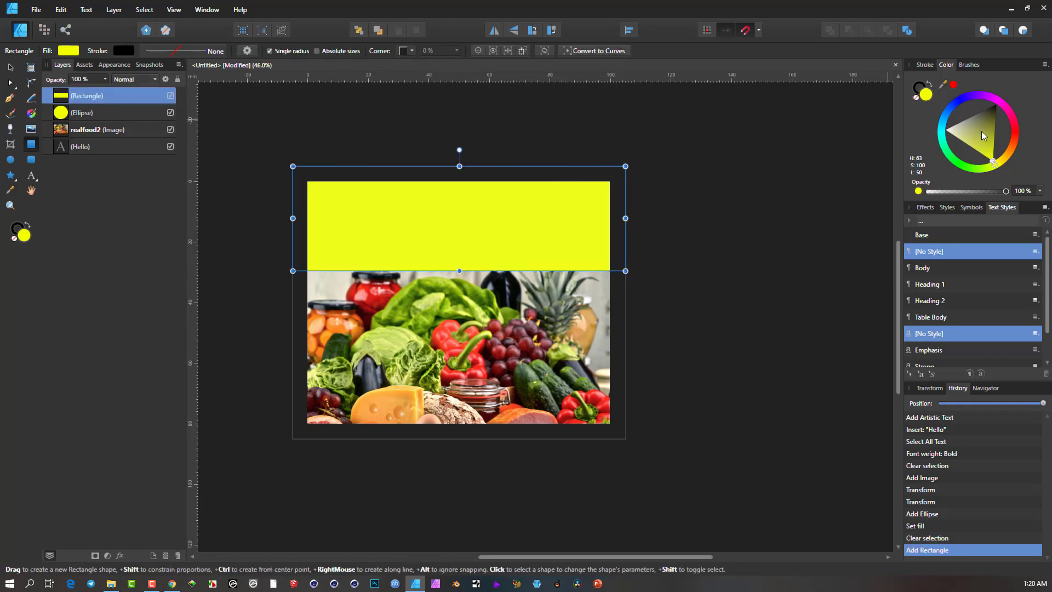
pyautogui.moveTo(994, 173); pyautogui.dragTo(963, 165)
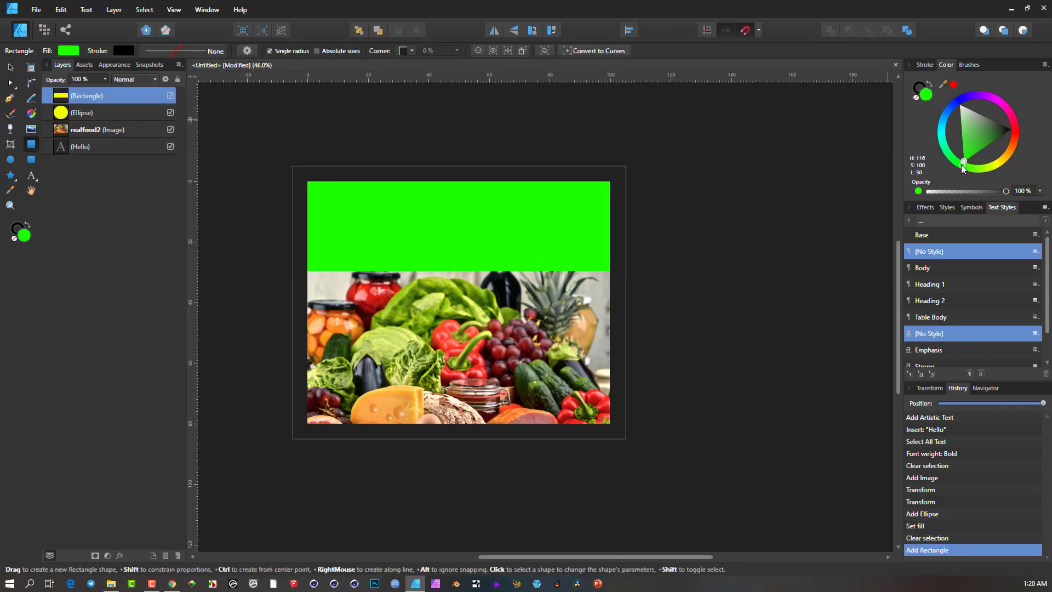
pyautogui.click(359, 31)
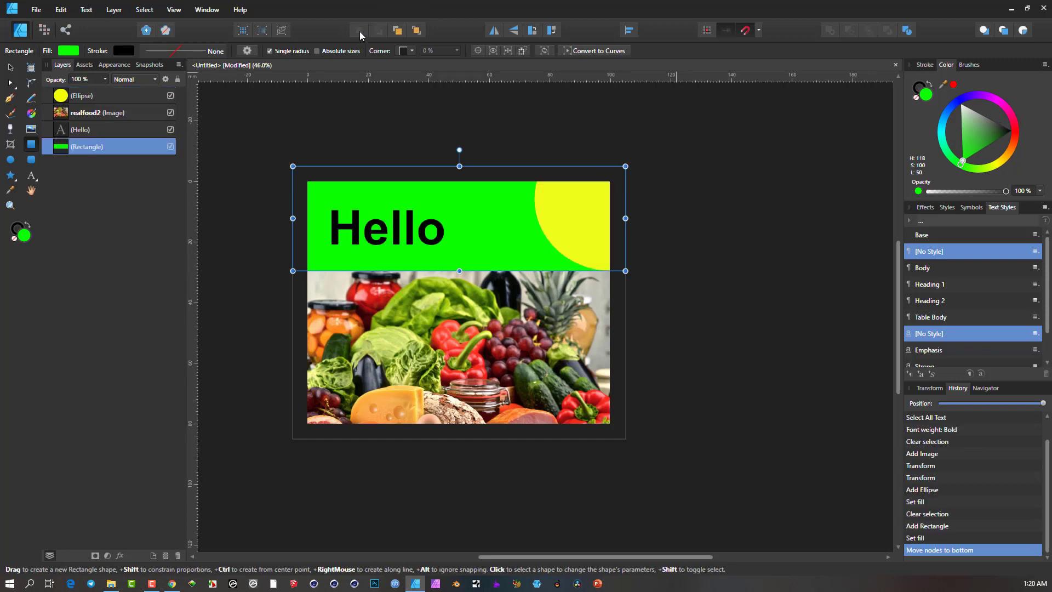
pyautogui.click(445, 162)
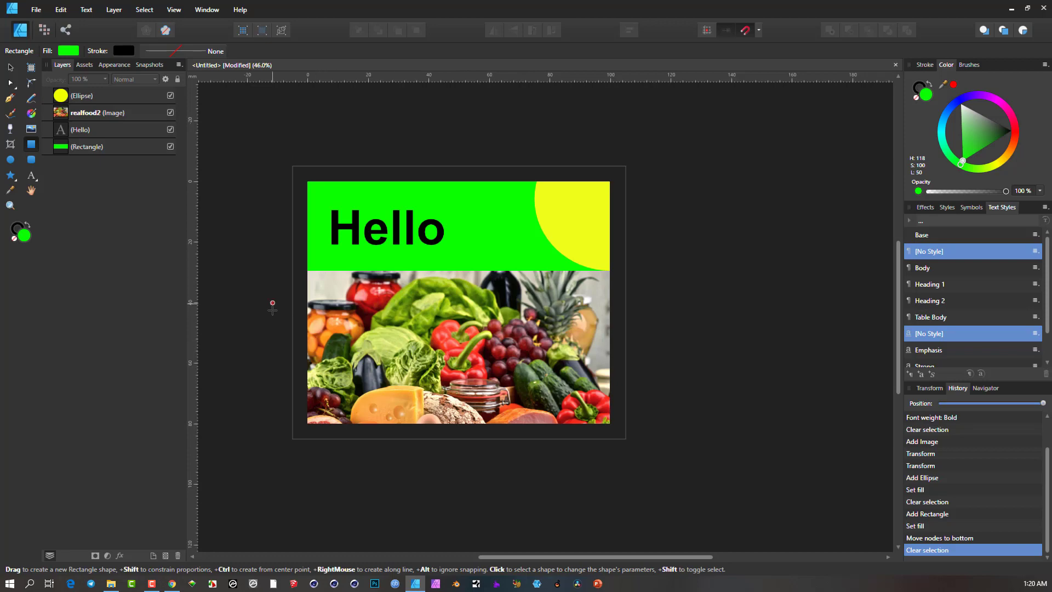
# - In the PDF export settings, make sure printer's marks are included
pyautogui.click(36, 10)
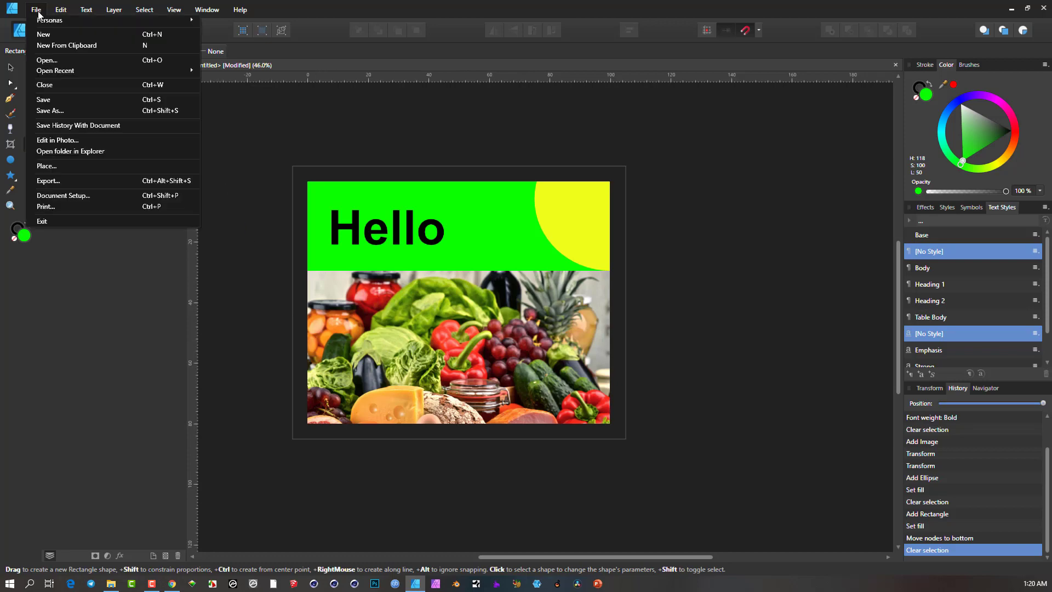
pyautogui.click(64, 184)
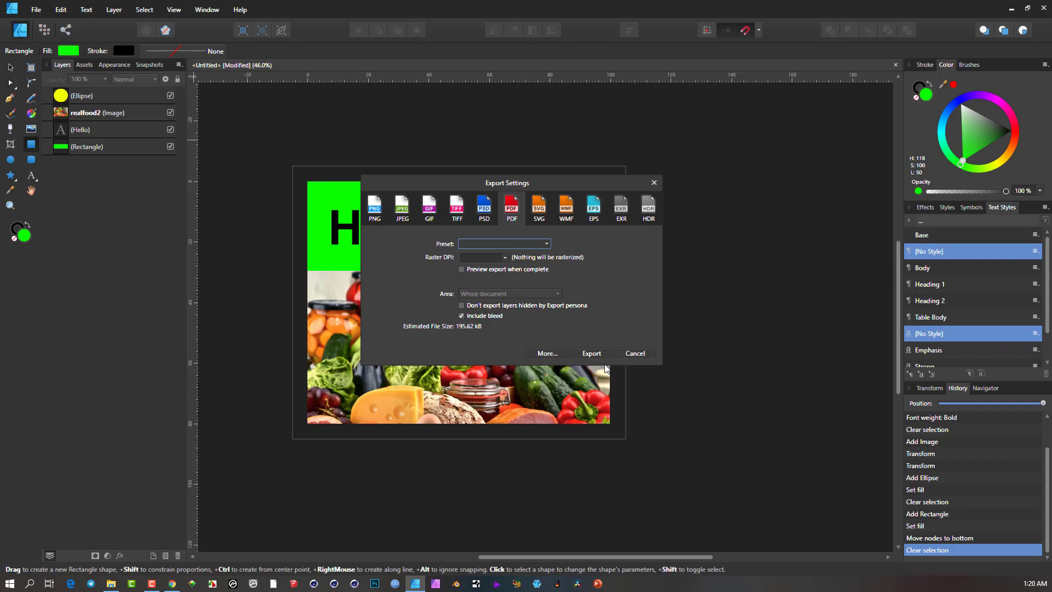
pyautogui.click(548, 354)
pyautogui.scroll(-5, 533, 318)
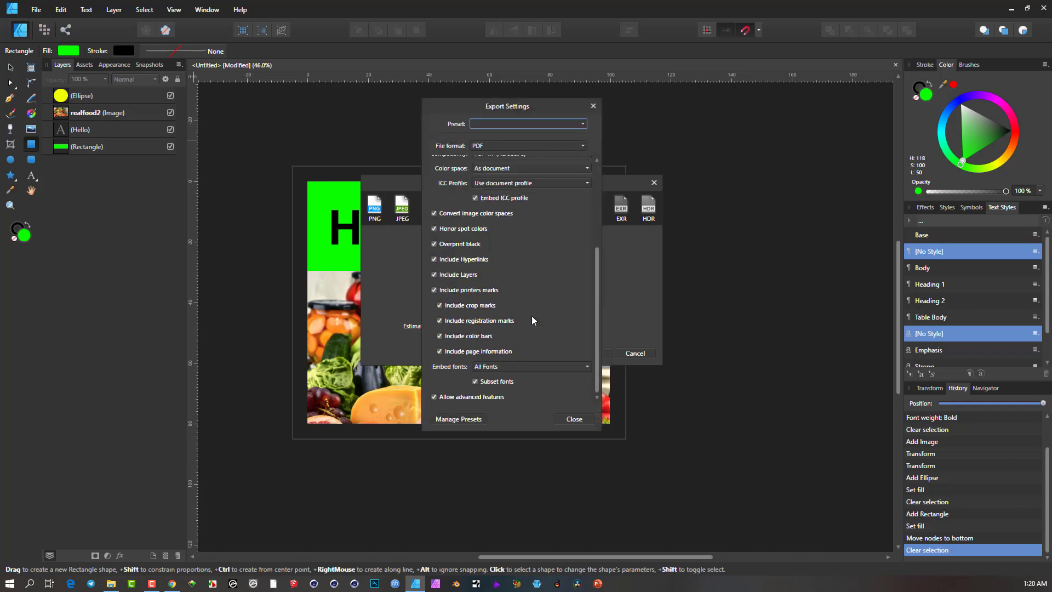
pyautogui.click(436, 292)
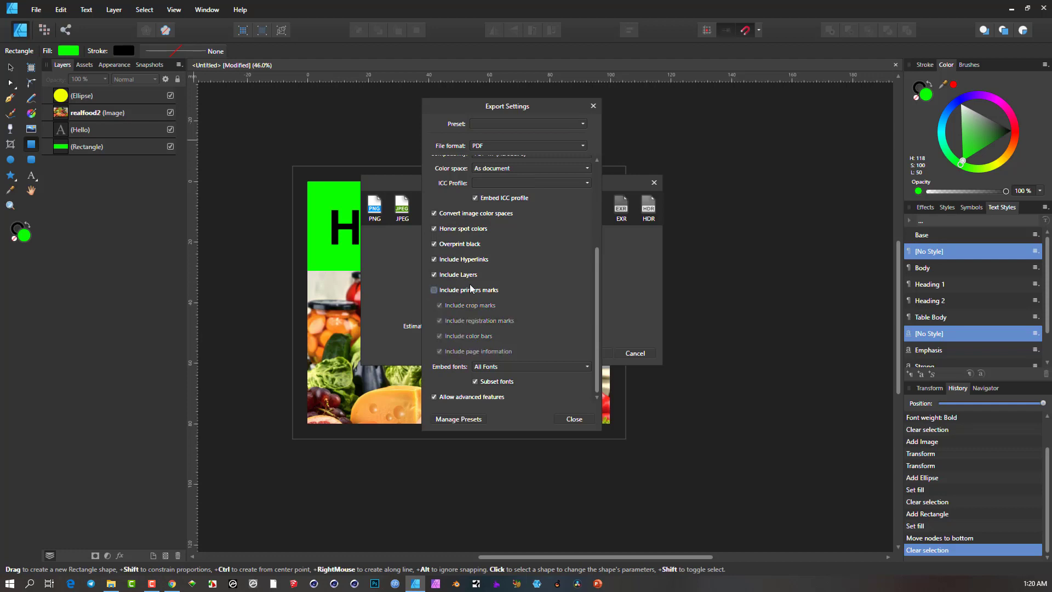
pyautogui.click(435, 291)
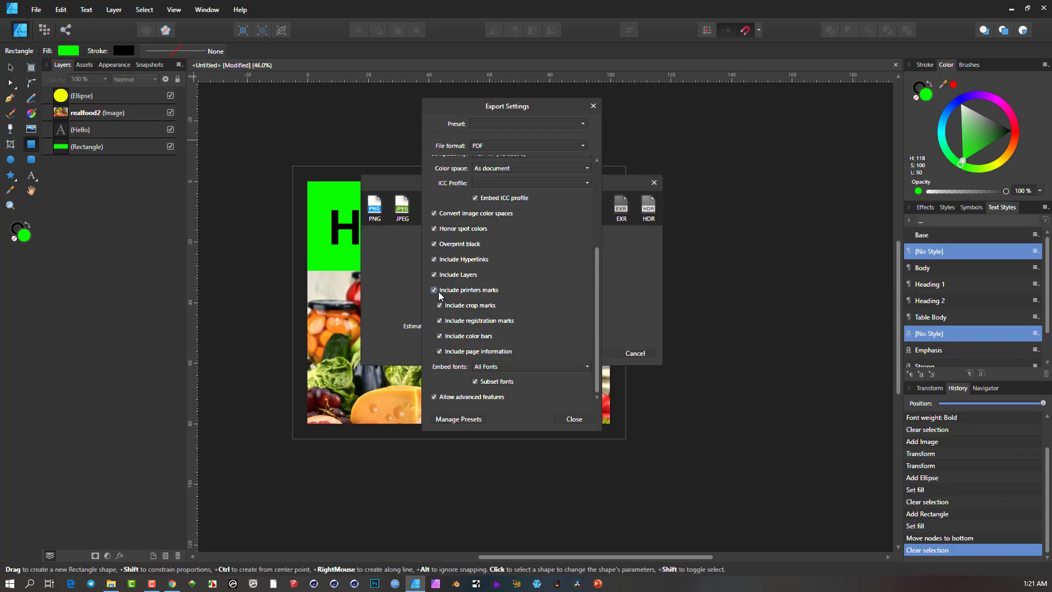
pyautogui.click(577, 419)
# - Export the card as 123.pdf, replacing the existing file
pyautogui.click(590, 353)
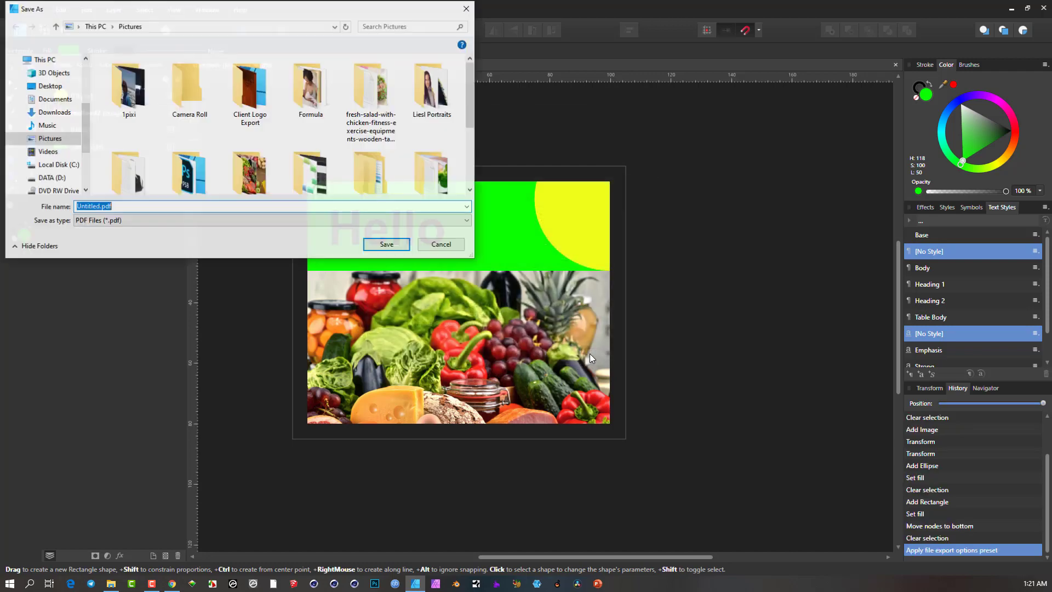
pyautogui.write('12')
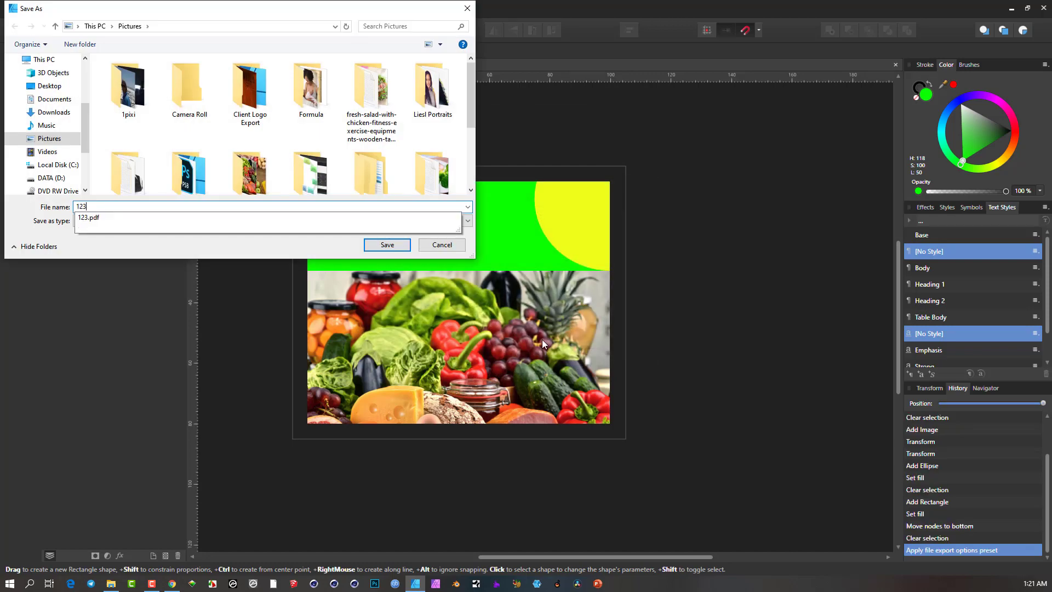
pyautogui.write('3')
pyautogui.press('Return')
pyautogui.press('Return')
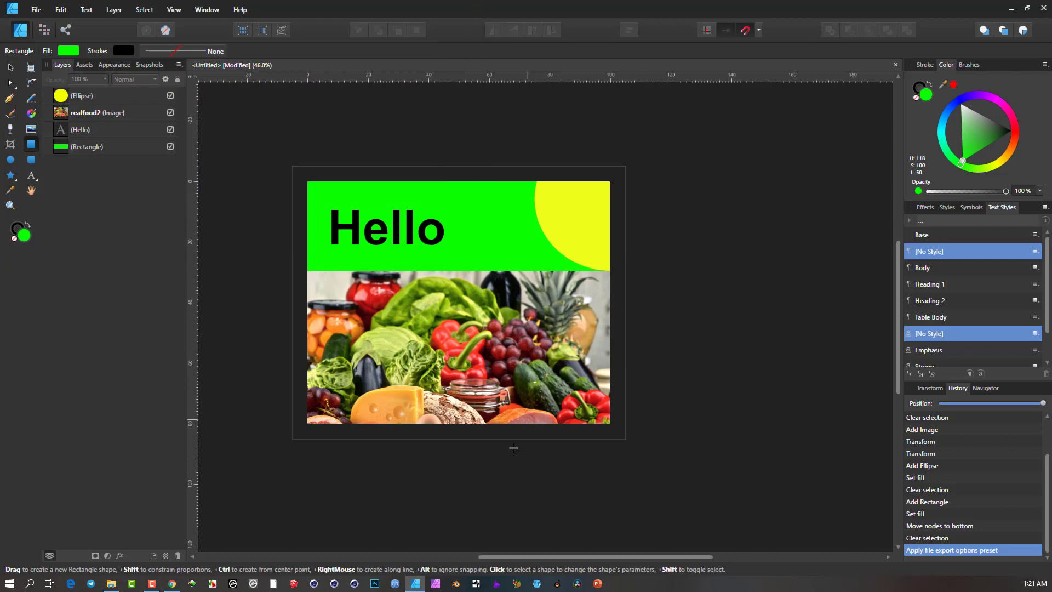
# - Bring Chrome's 123.pdf tab back to the front
pyautogui.click(171, 584)
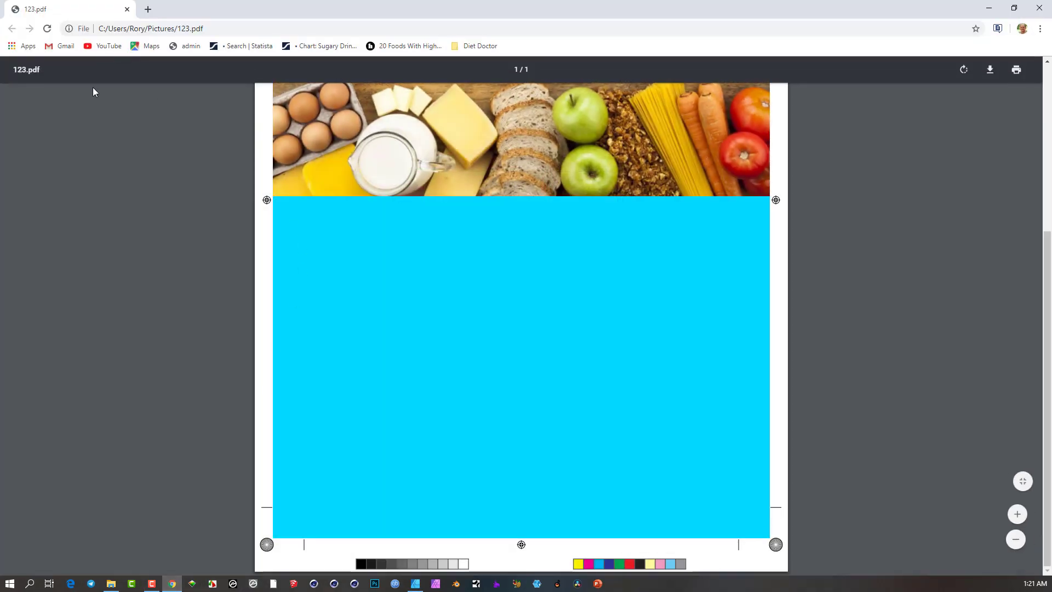